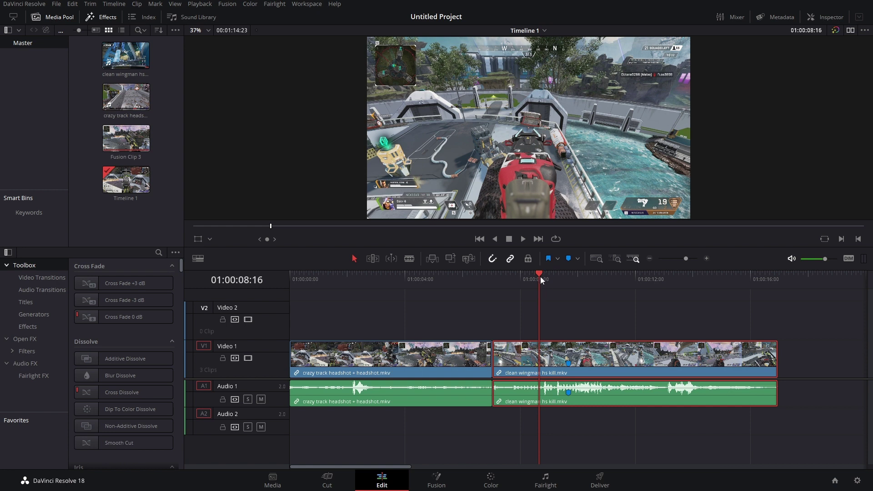
Step: Move the clean wingman hs kill clip up to Video 2, aligning its marker with the end of the first clip
{"action": "left_click_drag", "start_coordinate": [541, 276], "coordinate": [568, 277]}
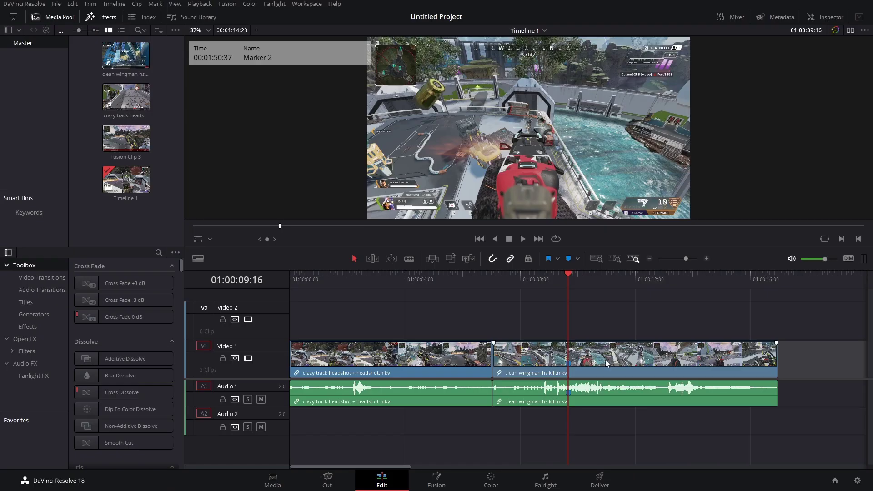
{"action": "left_click_drag", "start_coordinate": [605, 361], "coordinate": [531, 323]}
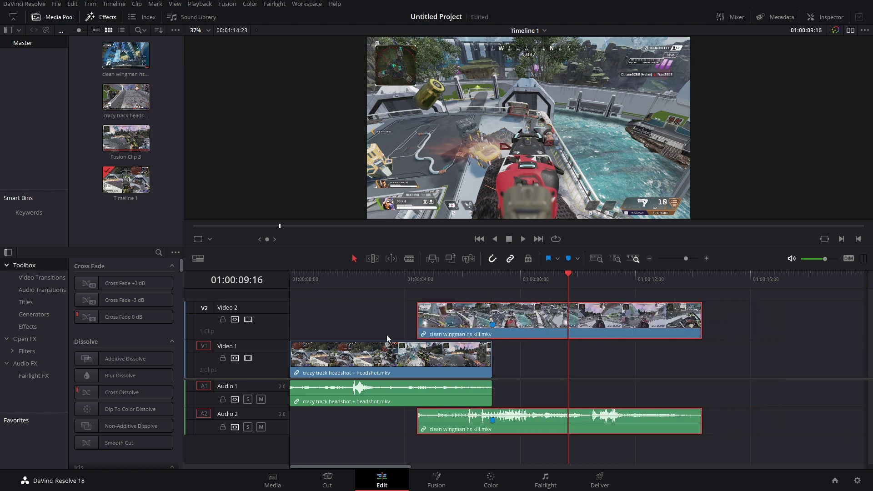
Step: Split the Video 1 clip where the upper clip starts and the Video 2 clip at its marker, isolating the overlap
{"action": "left_click", "coordinate": [418, 277]}
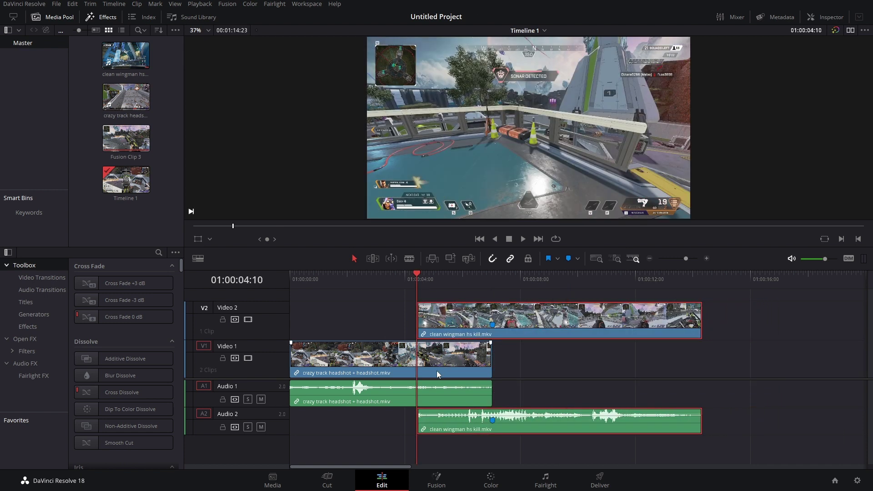
{"action": "left_click", "coordinate": [423, 363]}
{"action": "key", "text": "b"}
{"action": "left_click", "coordinate": [422, 363]}
{"action": "left_click", "coordinate": [492, 319]}
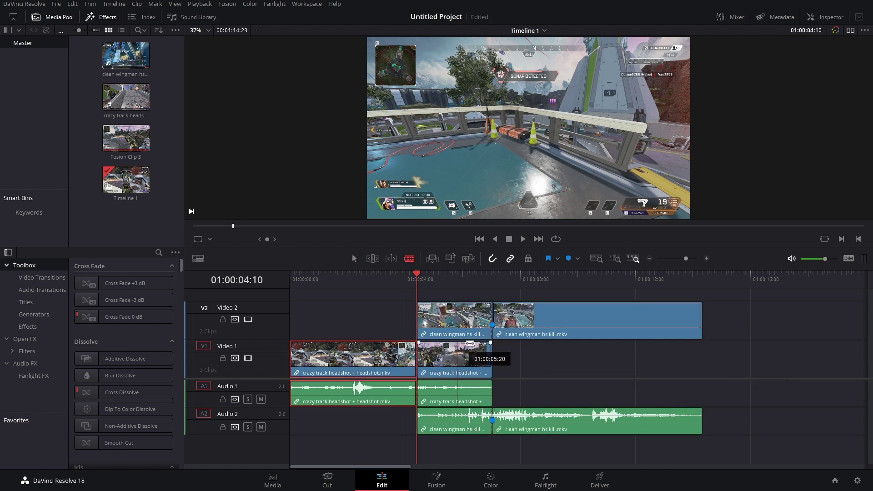
Step: Combine the two overlapping clip segments on Video 1 and Video 2 into a Fusion clip and open it in Fusion
{"action": "key", "text": "a"}
{"action": "left_click", "coordinate": [457, 314]}
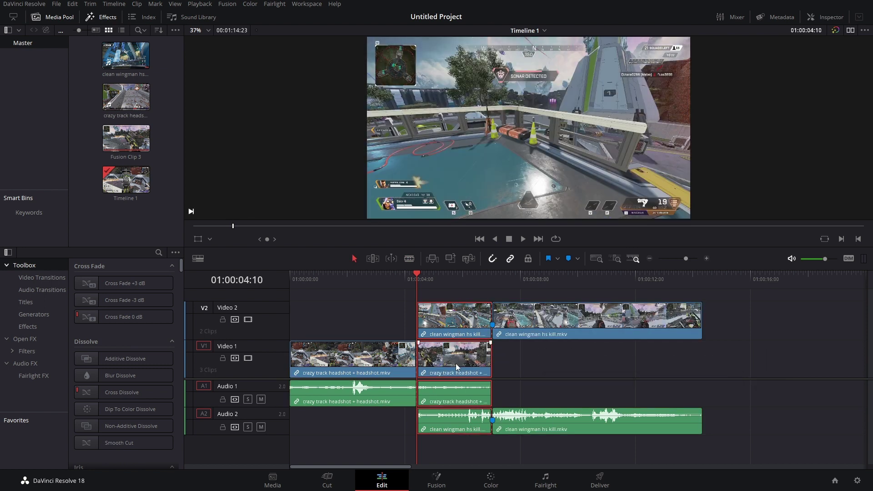
{"action": "right_click", "coordinate": [456, 364]}
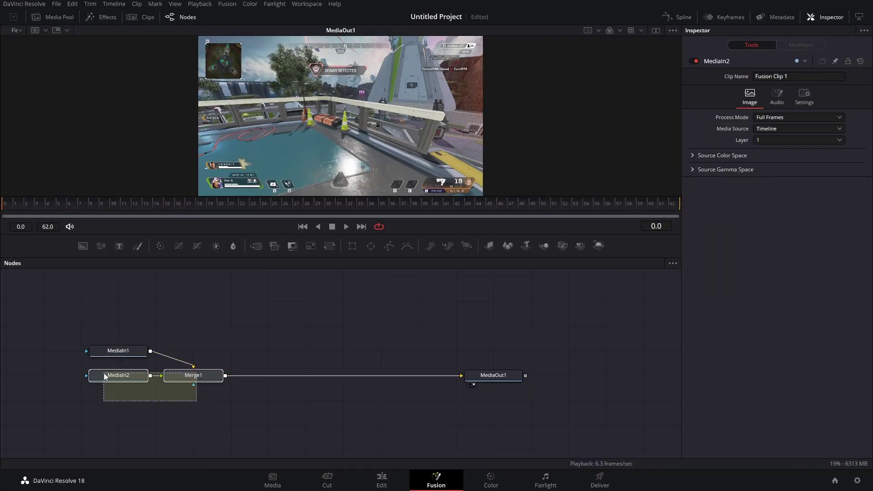
Step: Pull MediaIn2 and Merge1 out of the node chain, leaving MediaIn1 linked directly to MediaOut1, and enlarge the viewer
{"action": "left_click", "coordinate": [192, 381], "text": "shift"}
{"action": "left_click_drag", "start_coordinate": [192, 382], "coordinate": [401, 310]}
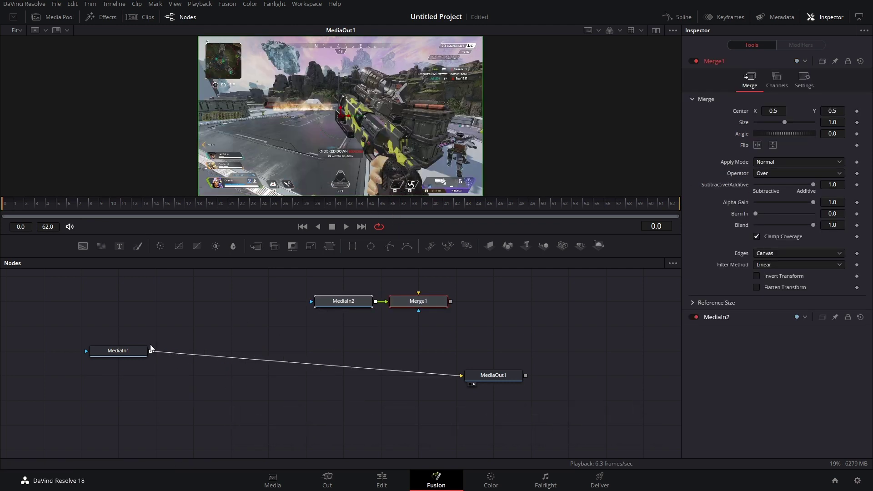
{"action": "left_click_drag", "start_coordinate": [146, 355], "coordinate": [130, 376]}
{"action": "scroll", "coordinate": [400, 353], "scroll_direction": "up", "scroll_amount": 2}
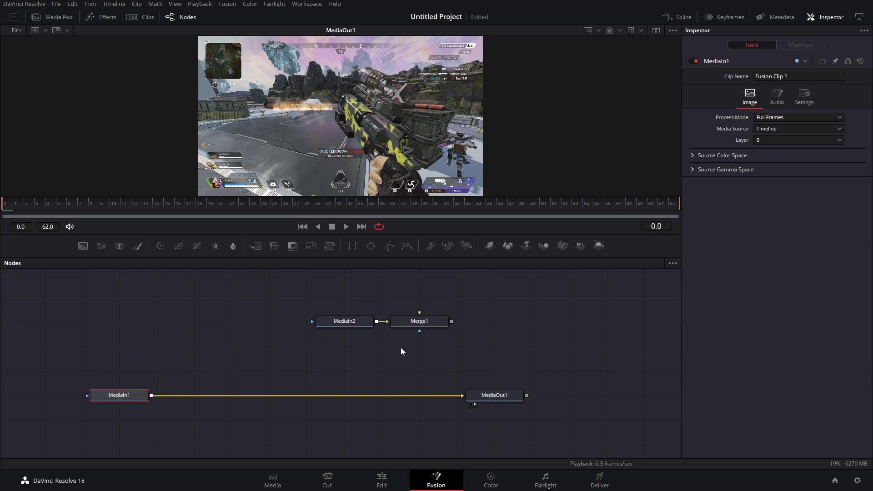
{"action": "left_click_drag", "start_coordinate": [419, 320], "coordinate": [533, 321]}
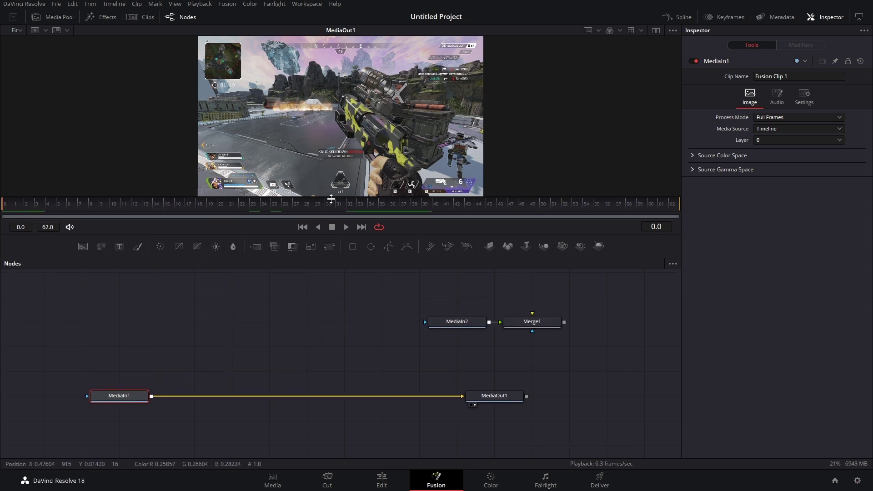
{"action": "left_click_drag", "start_coordinate": [319, 258], "coordinate": [314, 316]}
{"action": "left_click_drag", "start_coordinate": [300, 375], "coordinate": [336, 352]}
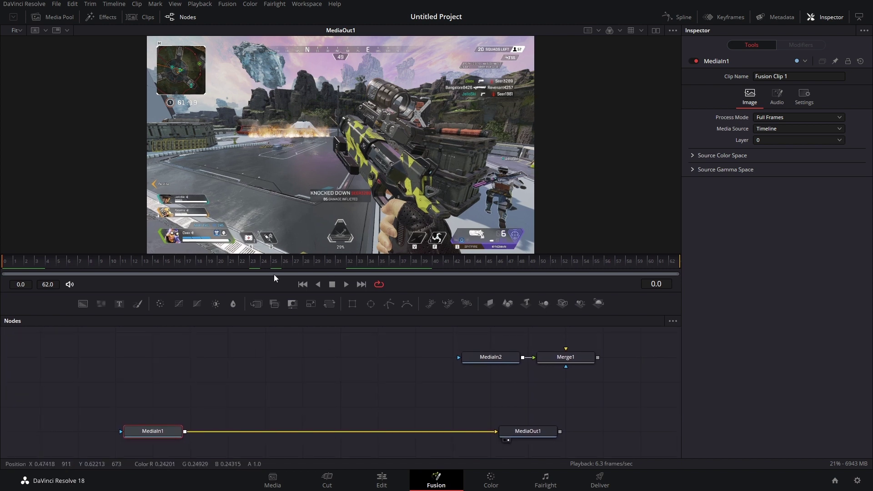
Step: Add a Tracker node between MediaIn1 and MediaOut1
{"action": "key", "text": "shift+space"}
{"action": "type", "text": "ripp"}
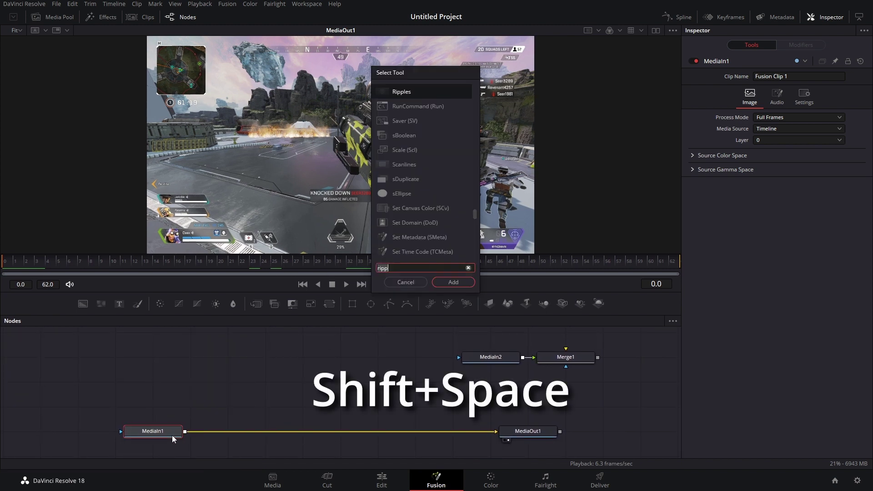
{"action": "key", "text": "BackSpace"}
{"action": "key", "text": "BackSpace"}
{"action": "key", "text": "BackSpace"}
{"action": "key", "text": "BackSpace"}
{"action": "type", "text": "track"}
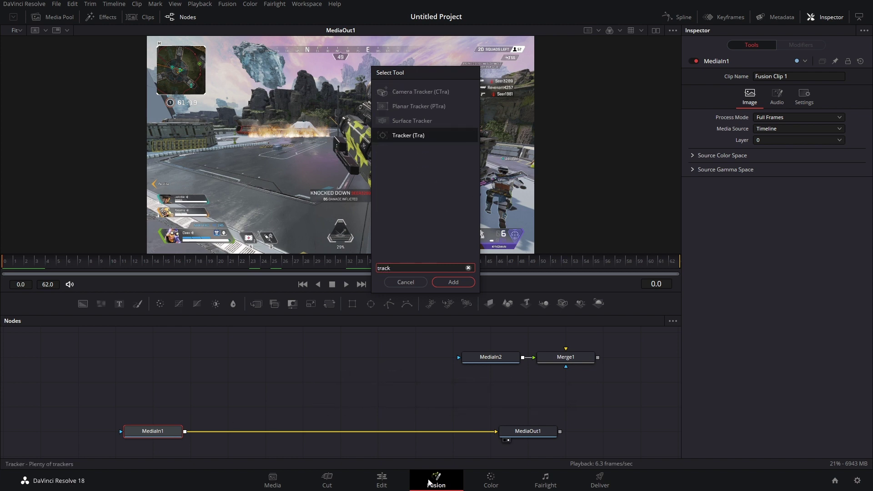
{"action": "key", "text": "Return"}
Step: Place the tracker on a background detail, set Adaptive Mode to Best match and Match Tolerance to 0.0531, and track forward from the current frame
{"action": "left_click_drag", "start_coordinate": [341, 150], "coordinate": [336, 114]}
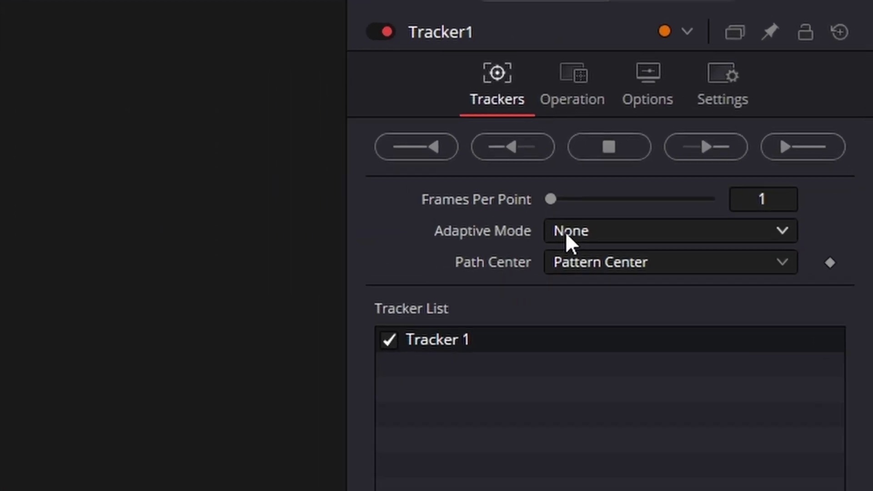
{"action": "left_click", "coordinate": [772, 134]}
{"action": "left_click", "coordinate": [584, 349]}
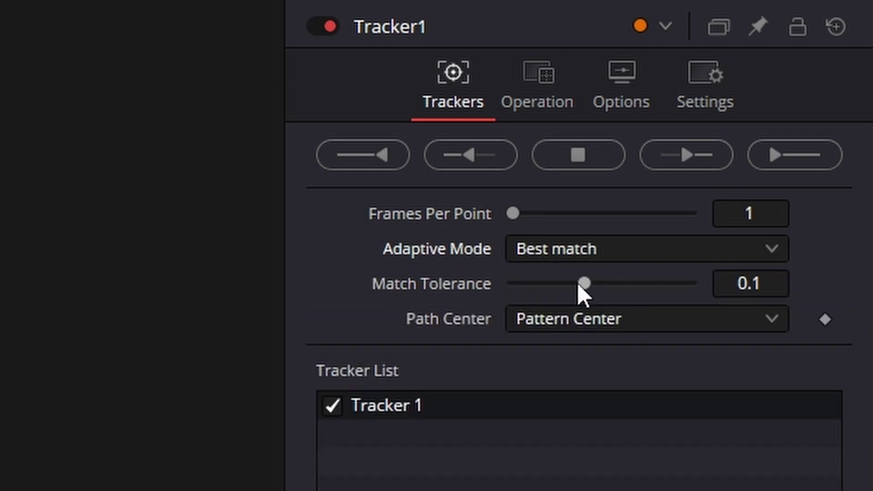
{"action": "left_click_drag", "start_coordinate": [579, 285], "coordinate": [547, 286]}
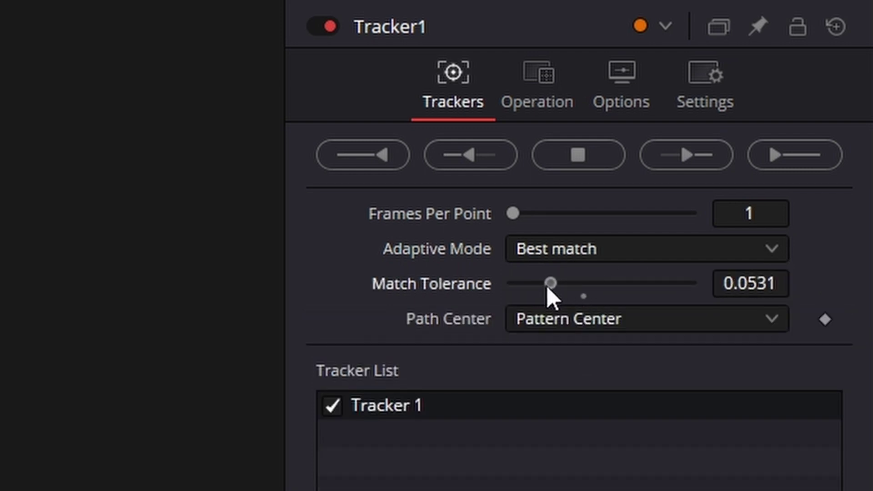
{"action": "left_click", "coordinate": [690, 156]}
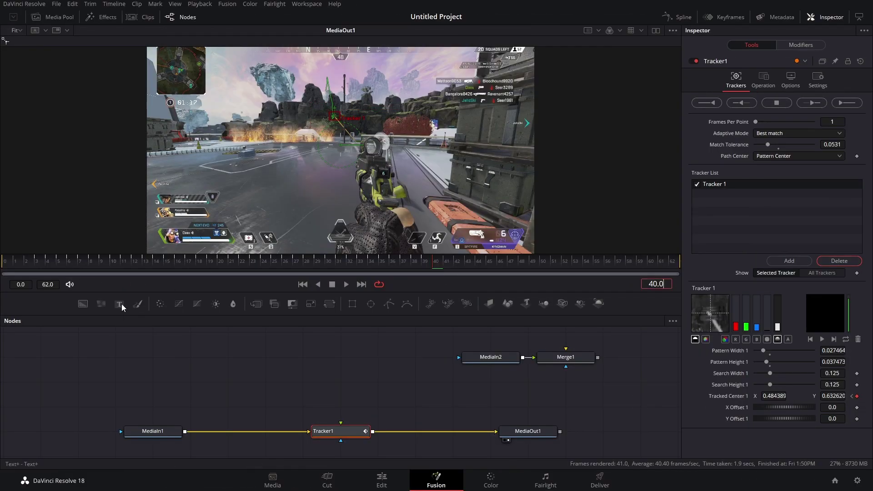
Step: Connect a Text+ node reading "test" to Tracker1's foreground input
{"action": "left_click_drag", "start_coordinate": [124, 311], "coordinate": [342, 426]}
{"action": "left_click", "coordinate": [773, 152]}
{"action": "type", "text": "test"}
Step: Set Tracker1's operation to Match Move
{"action": "left_click", "coordinate": [339, 431]}
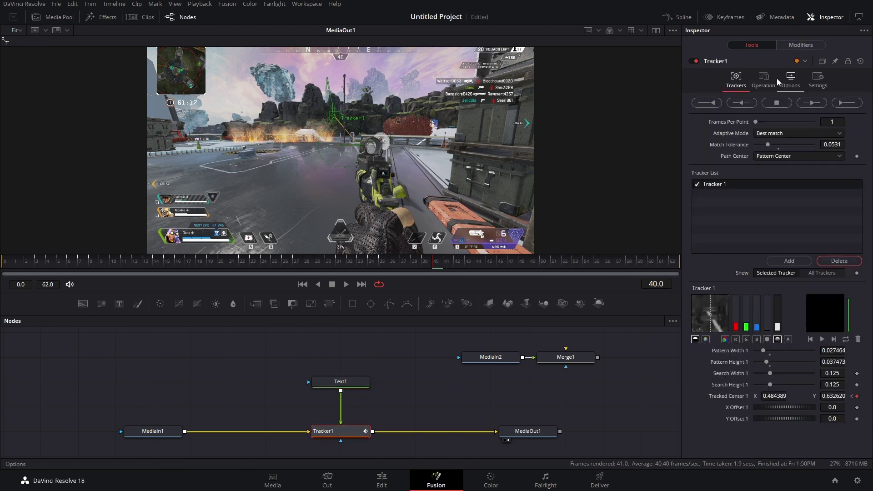
{"action": "left_click", "coordinate": [770, 81]}
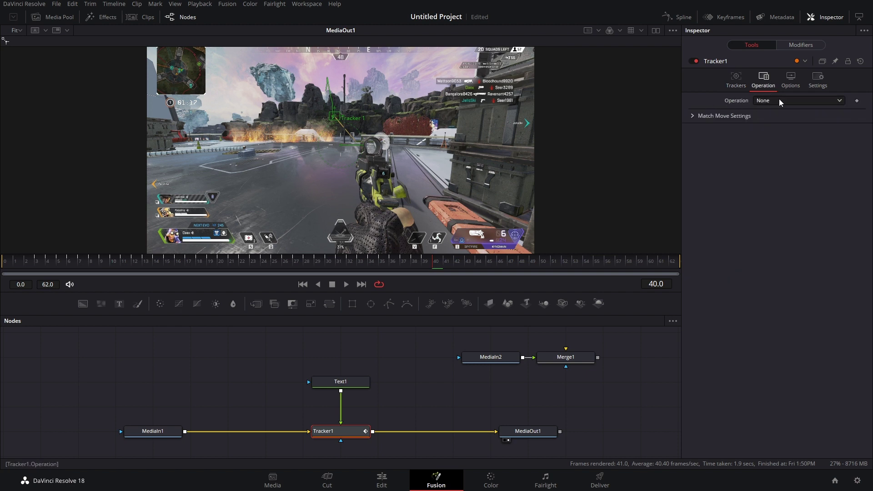
{"action": "left_click", "coordinate": [780, 101]}
{"action": "left_click", "coordinate": [778, 123]}
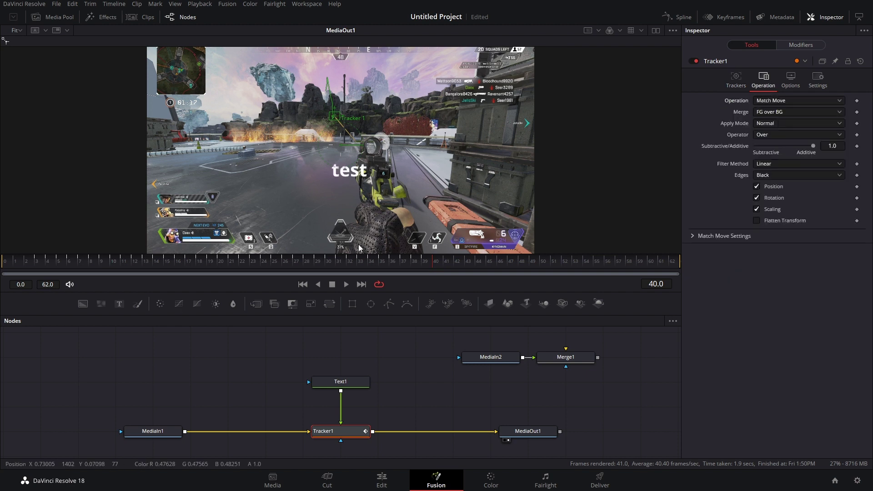
Step: Check how the test text follows the track between frames 40 and 19, and delete the Text1 node
{"action": "left_click", "coordinate": [348, 381]}
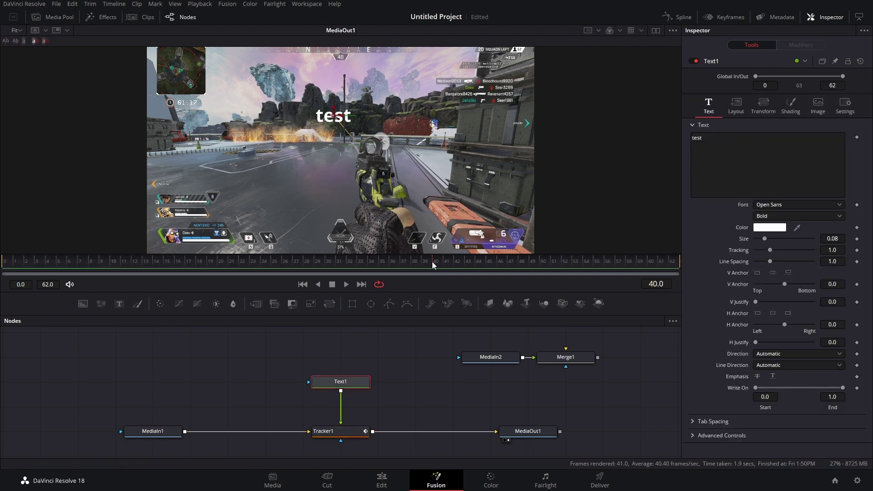
{"action": "left_click_drag", "start_coordinate": [433, 265], "coordinate": [211, 263]}
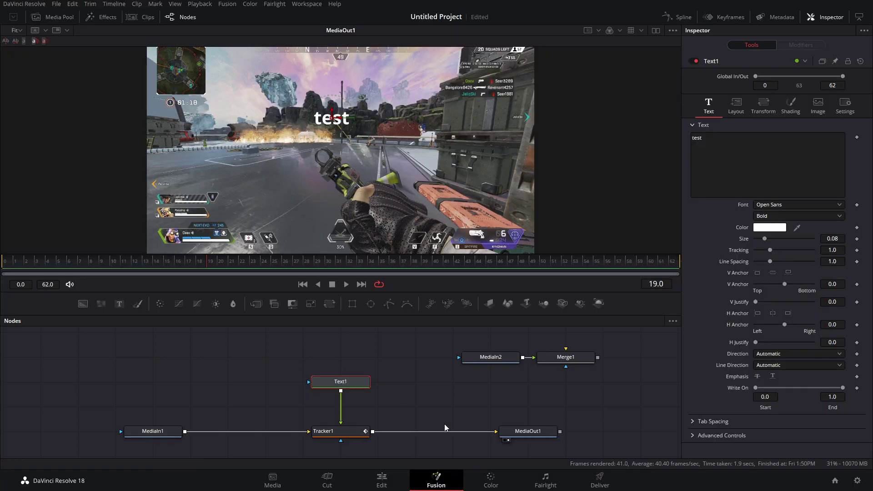
{"action": "key", "text": "Delete"}
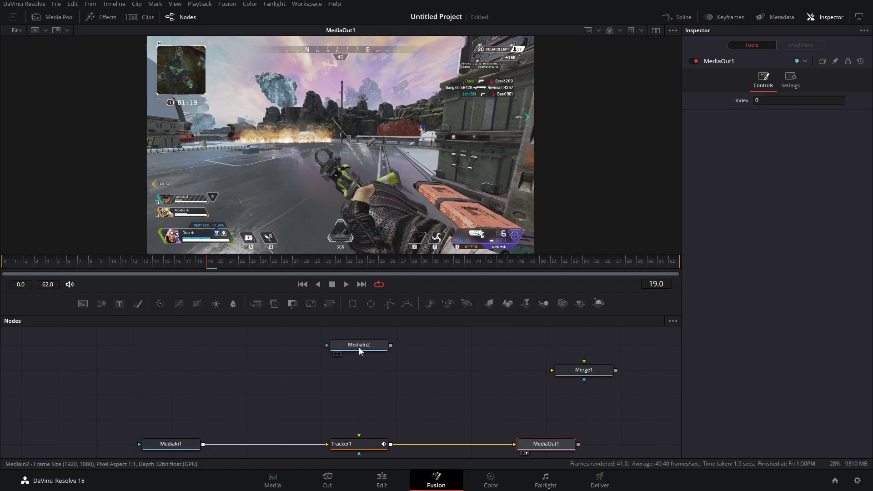
Step: Show MediaIn2 in the viewer and attach an Ellipse mask to it
{"action": "left_click", "coordinate": [359, 347]}
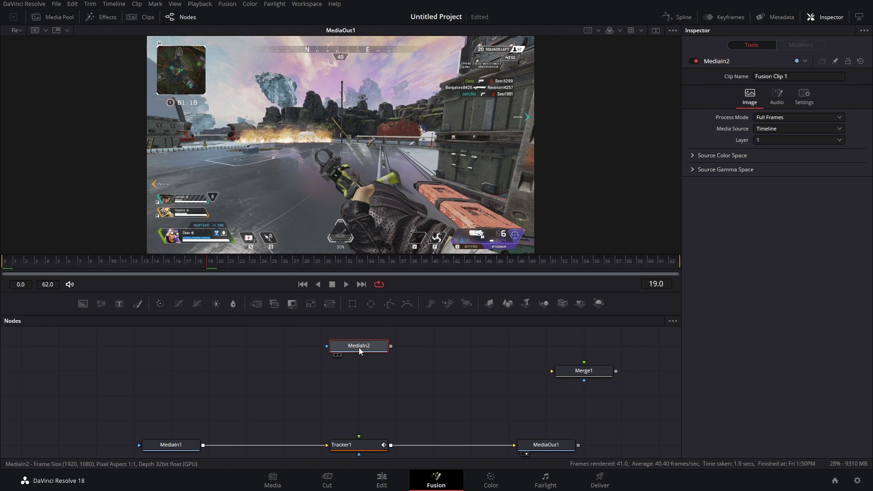
{"action": "key", "text": "2"}
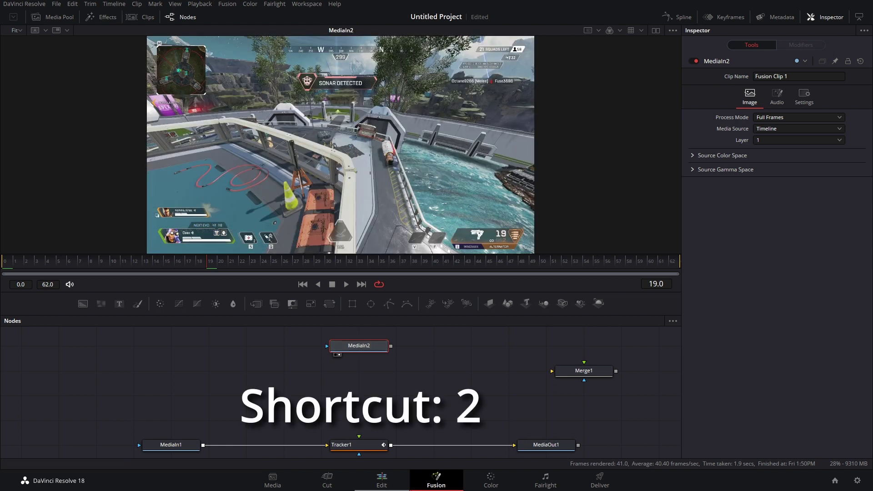
{"action": "left_click_drag", "start_coordinate": [375, 379], "coordinate": [378, 401]}
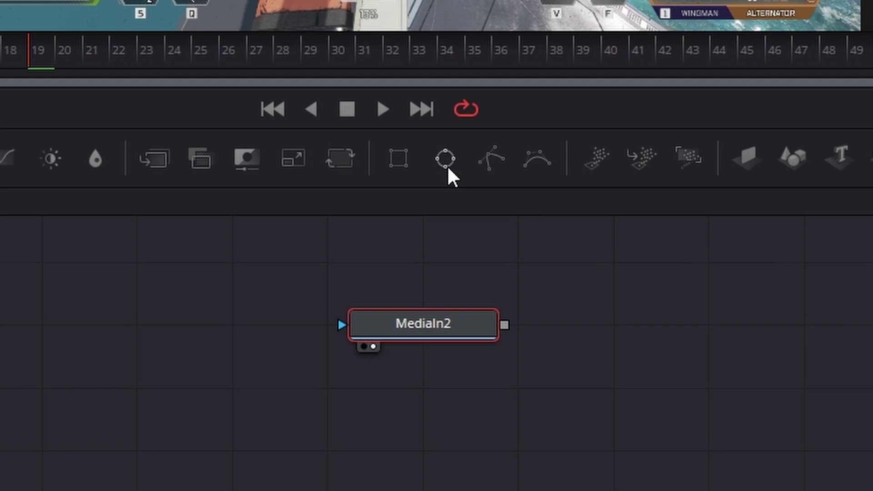
{"action": "left_click_drag", "start_coordinate": [449, 168], "coordinate": [457, 282]}
{"action": "left_click_drag", "start_coordinate": [526, 234], "coordinate": [349, 315]}
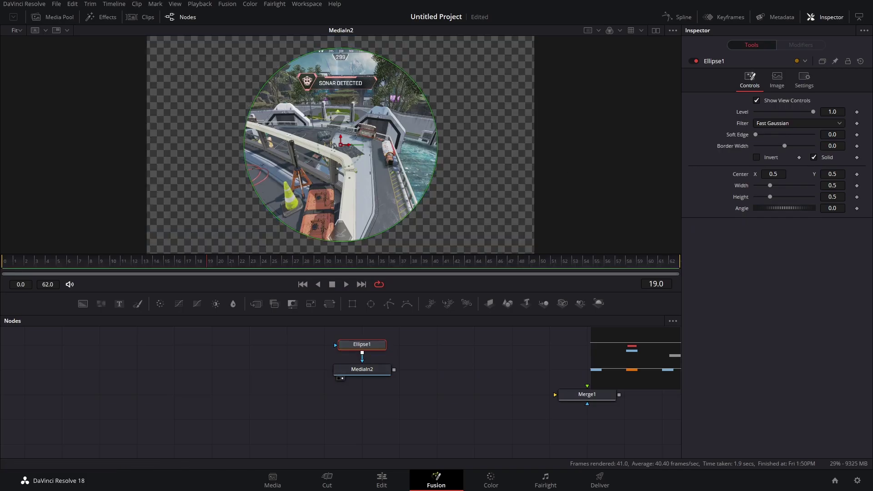
Step: Reshape the ellipse mask into a tall, narrow portal-like oval near the centre of the frame
{"action": "left_click_drag", "start_coordinate": [438, 144], "coordinate": [401, 146]}
{"action": "left_click_drag", "start_coordinate": [389, 91], "coordinate": [394, 104]}
{"action": "left_click_drag", "start_coordinate": [393, 141], "coordinate": [393, 140]}
{"action": "left_click_drag", "start_coordinate": [381, 100], "coordinate": [388, 92]}
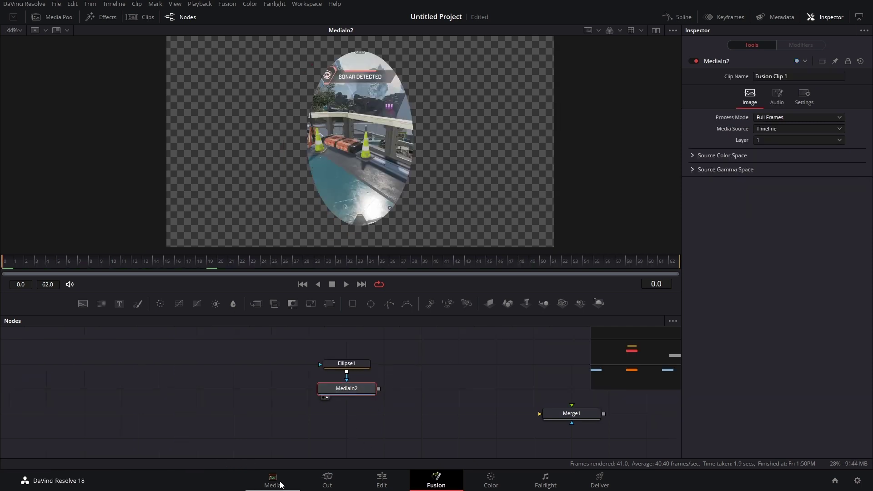
Step: Add a Displace node fed by MediaIn2 and place it directly below that node
{"action": "key", "text": "shift+space"}
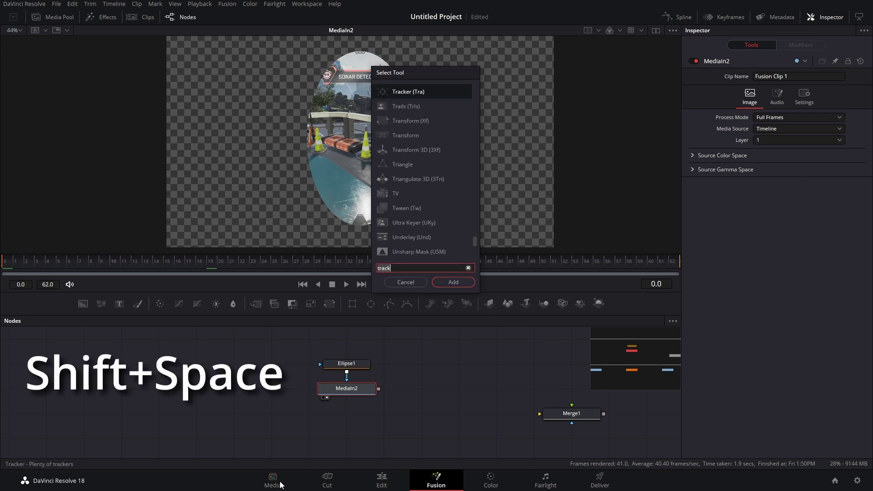
{"action": "type", "text": "displace"}
{"action": "left_click", "coordinate": [455, 282]}
{"action": "left_click_drag", "start_coordinate": [412, 394], "coordinate": [337, 419]}
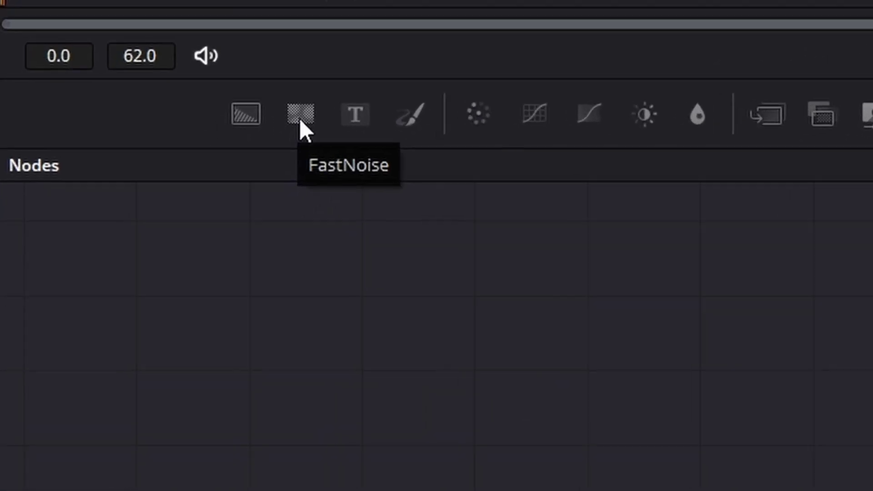
Step: Connect a FastNoise node to Displace1's foreground input and show Displace1 in the viewer
{"action": "left_click_drag", "start_coordinate": [299, 118], "coordinate": [534, 441]}
{"action": "left_click_drag", "start_coordinate": [622, 441], "coordinate": [827, 454]}
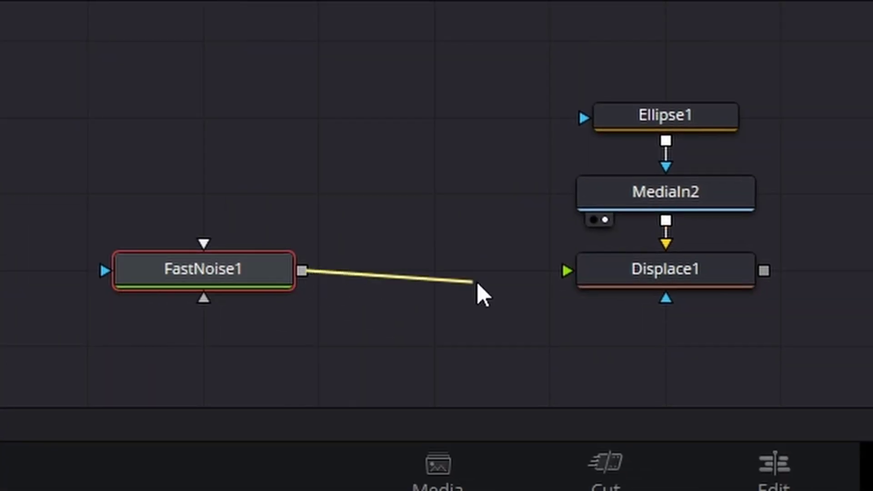
{"action": "left_click_drag", "start_coordinate": [506, 282], "coordinate": [573, 278]}
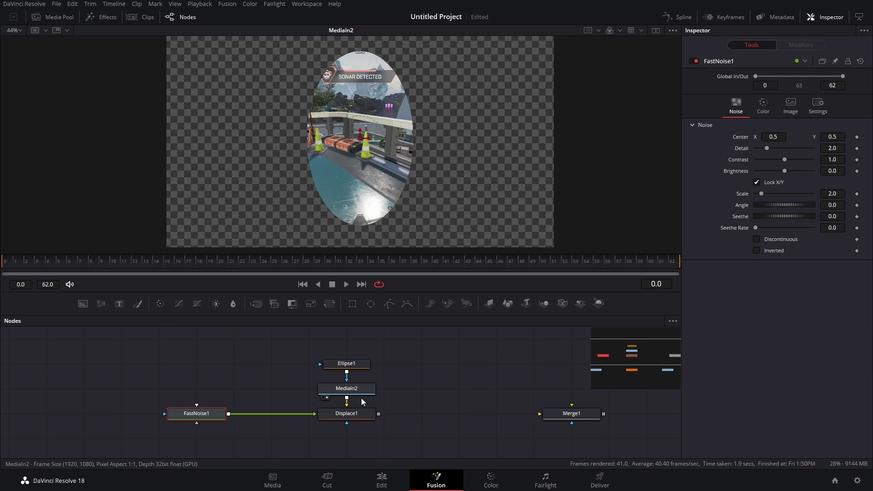
{"action": "left_click", "coordinate": [348, 420]}
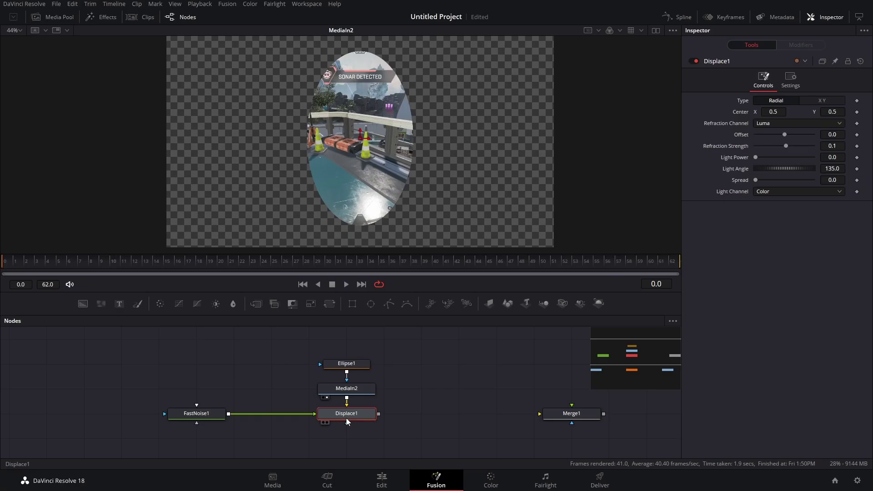
{"action": "key", "text": "1"}
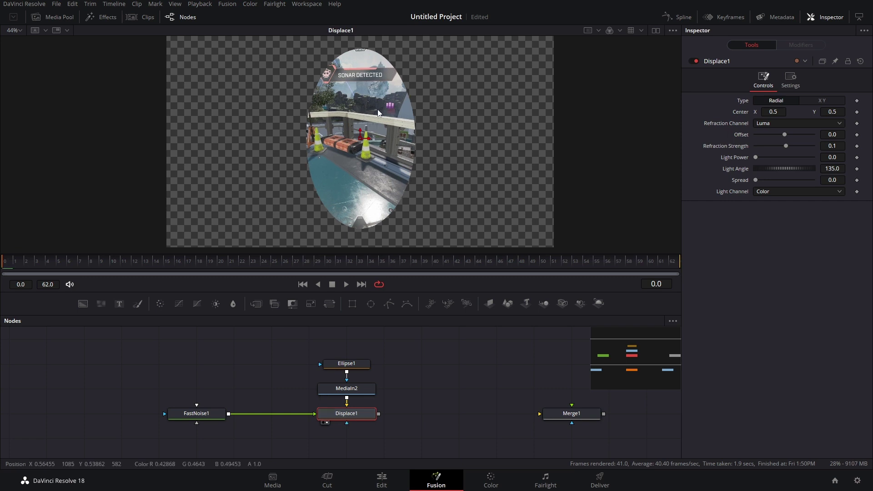
Step: Set FastNoise1's Seethe Rate to 0.551, Scale to 4.88, Contrast to 1.95 and Brightness to 0.19, with Discontinuous enabled
{"action": "left_click", "coordinate": [196, 413]}
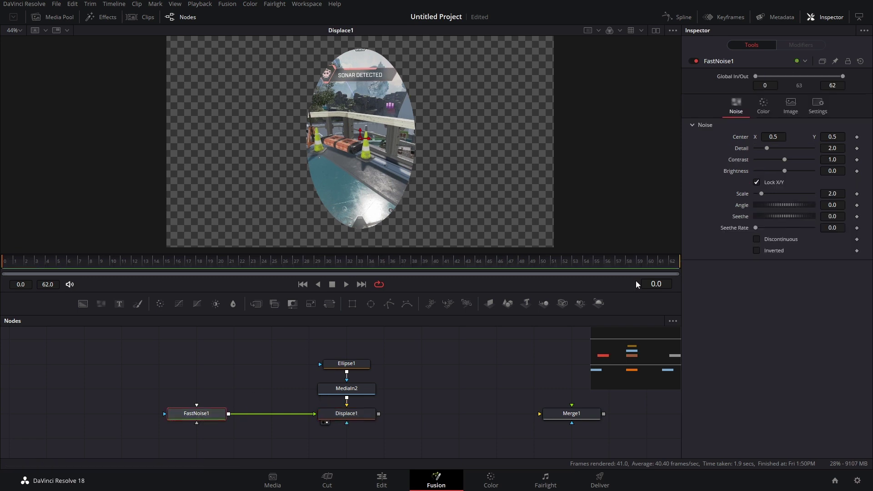
{"action": "left_click_drag", "start_coordinate": [190, 420], "coordinate": [265, 419]}
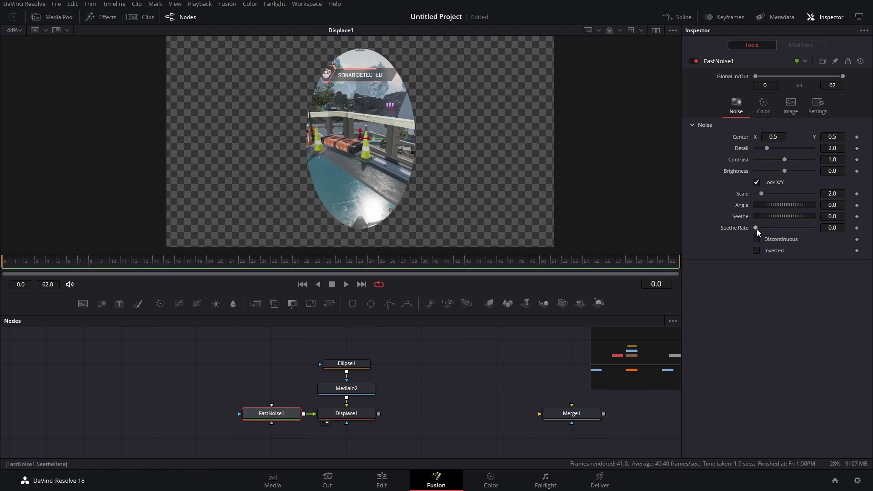
{"action": "left_click_drag", "start_coordinate": [757, 230], "coordinate": [789, 227]}
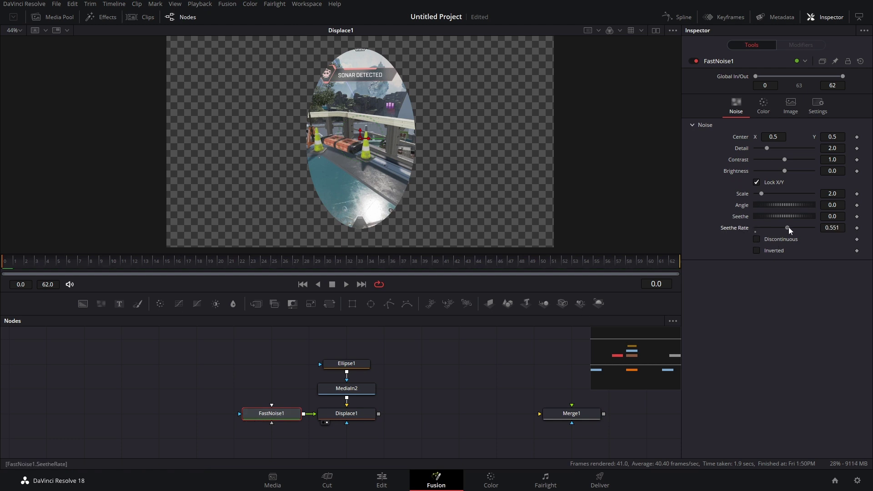
{"action": "left_click", "coordinate": [757, 239]}
{"action": "left_click_drag", "start_coordinate": [760, 193], "coordinate": [769, 193]}
{"action": "mouse_move", "coordinate": [785, 159]}
{"action": "left_mouse_down"}
{"action": "mouse_move", "coordinate": [793, 158]}
{"action": "mouse_move", "coordinate": [789, 170]}
{"action": "left_mouse_up"}
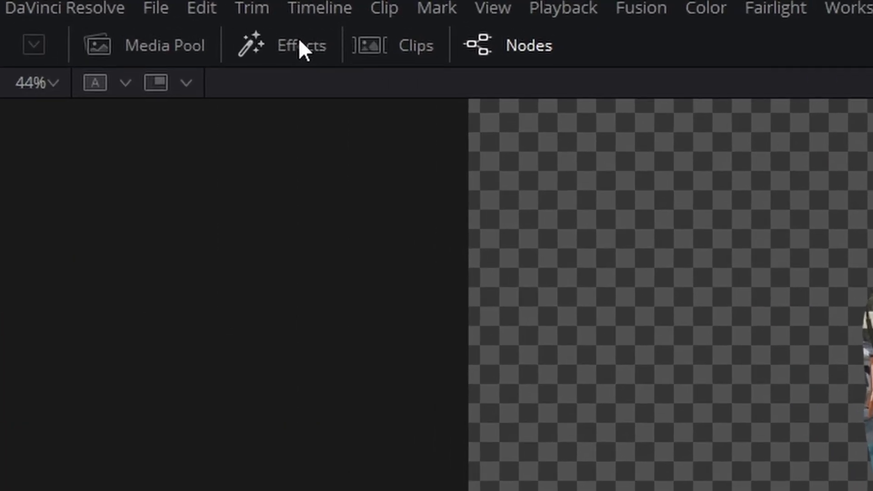
Step: Add the Edge Control tool from the Fusion Tools templates below FastNoise1, fed by Displace1, view it and set its Pre-Blur Size to 6.8
{"action": "left_click", "coordinate": [299, 41]}
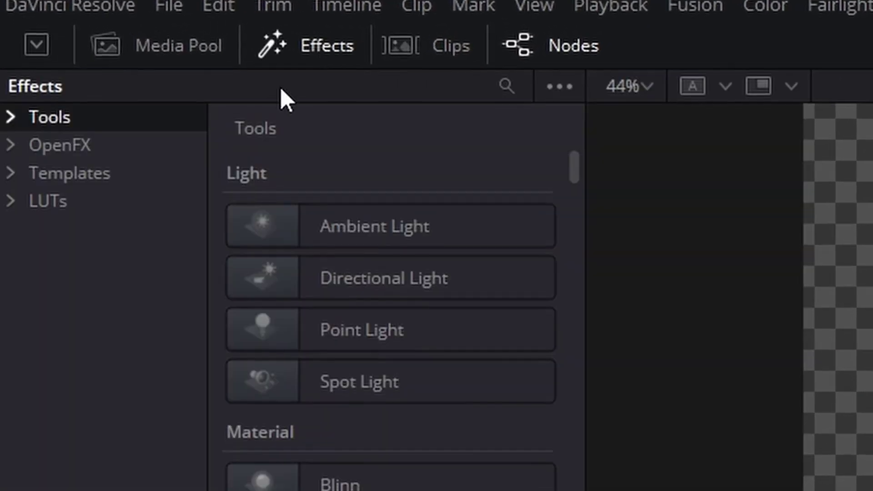
{"action": "left_click", "coordinate": [22, 143]}
{"action": "left_click", "coordinate": [41, 163]}
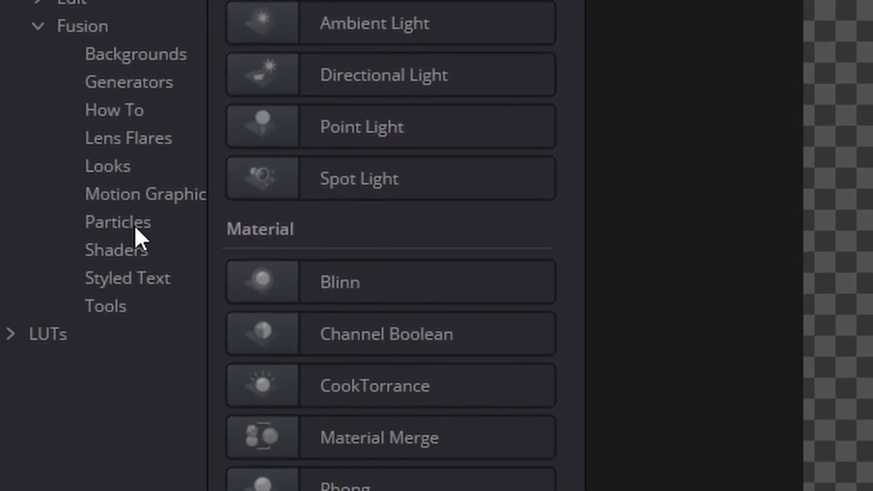
{"action": "left_click", "coordinate": [127, 442]}
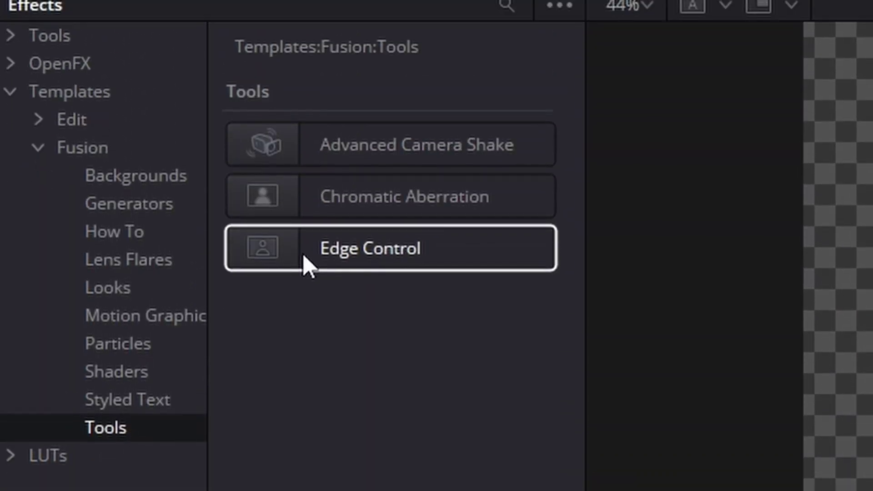
{"action": "left_click_drag", "start_coordinate": [306, 257], "coordinate": [282, 432]}
{"action": "scroll", "coordinate": [284, 430], "scroll_direction": "down", "scroll_amount": 2}
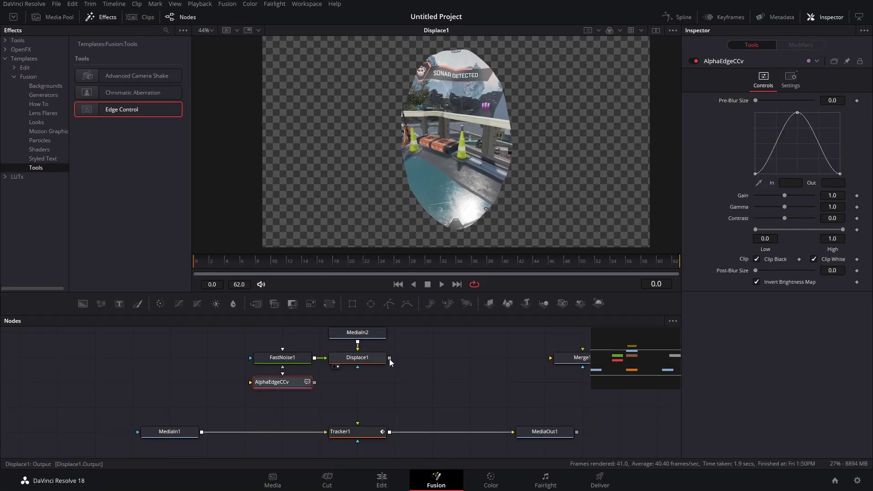
{"action": "left_click_drag", "start_coordinate": [390, 359], "coordinate": [249, 383]}
{"action": "key", "text": "2"}
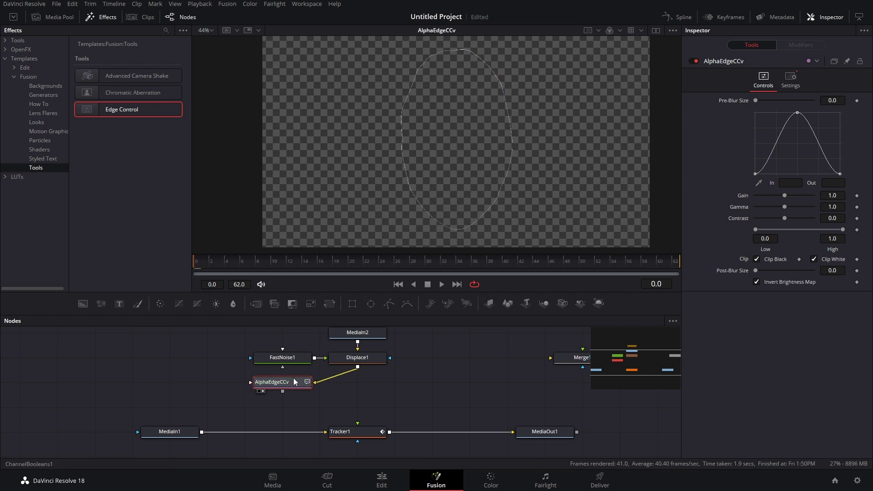
{"action": "left_click_drag", "start_coordinate": [832, 101], "coordinate": [864, 100]}
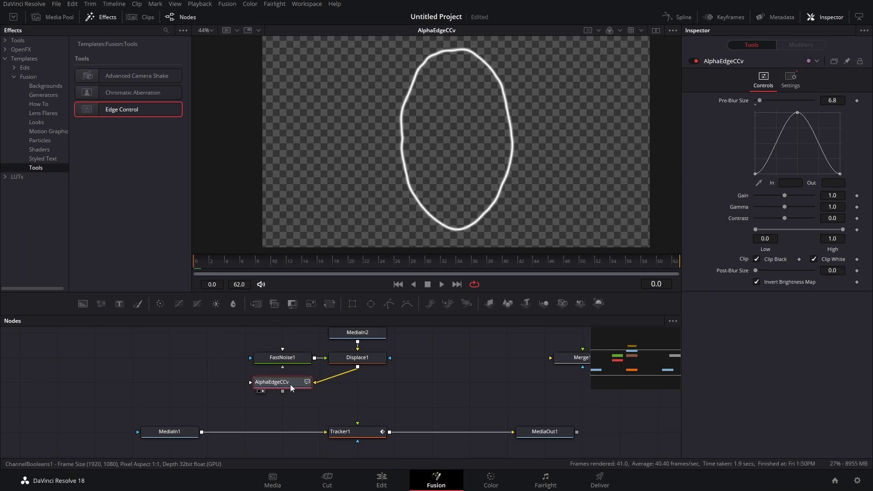
Step: Add a Soft Glow node after AlphaEdgeCCv, place it directly below that node and show it in the viewer
{"action": "key", "text": "shift+space"}
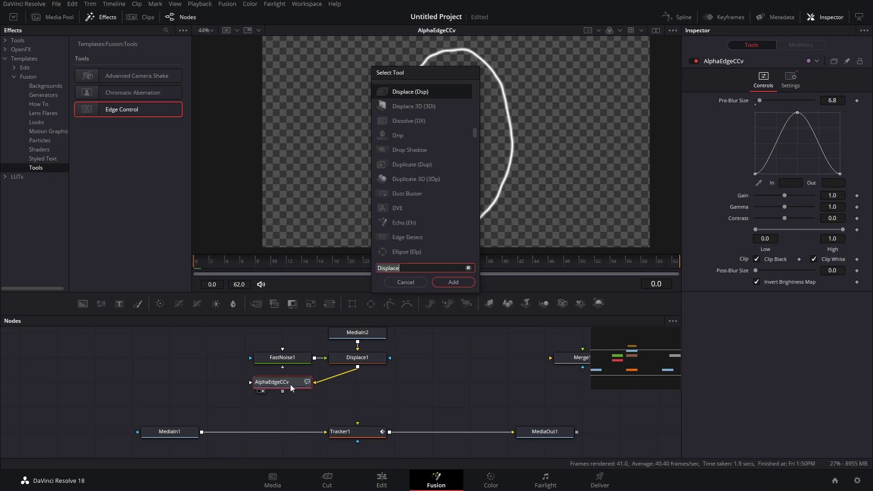
{"action": "type", "text": "soft"}
{"action": "key", "text": "Return"}
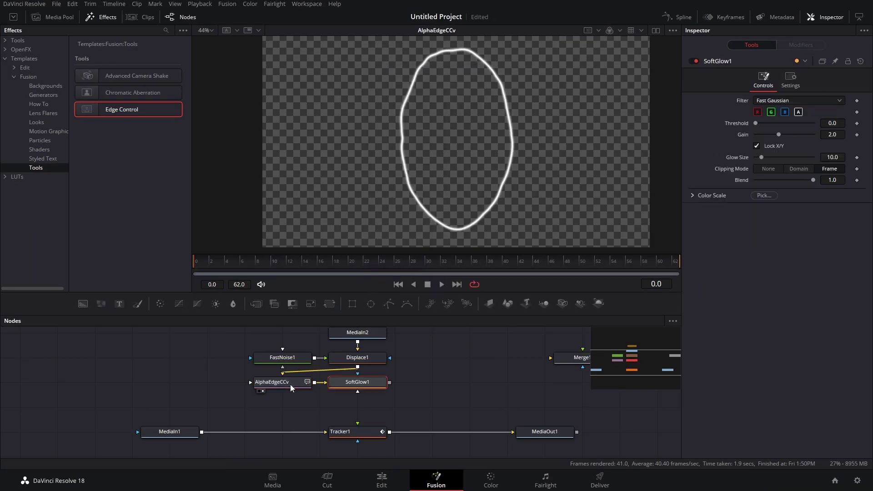
{"action": "left_click_drag", "start_coordinate": [358, 382], "coordinate": [282, 407]}
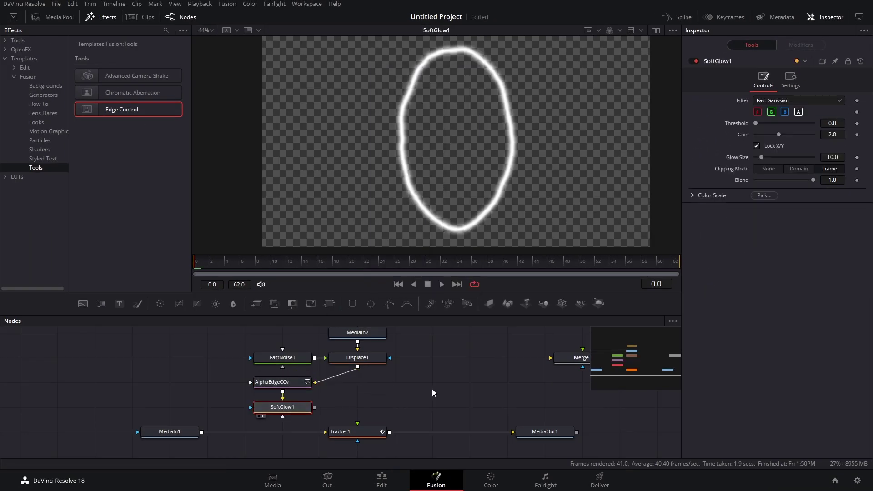
Step: Move the portal nodes up, add a Color Corrector below SoftGlow1 and tint the portal outline magenta
{"action": "left_click_drag", "start_coordinate": [381, 406], "coordinate": [227, 310]}
{"action": "left_click_drag", "start_coordinate": [292, 414], "coordinate": [306, 414]}
{"action": "left_click_drag", "start_coordinate": [401, 414], "coordinate": [402, 351]}
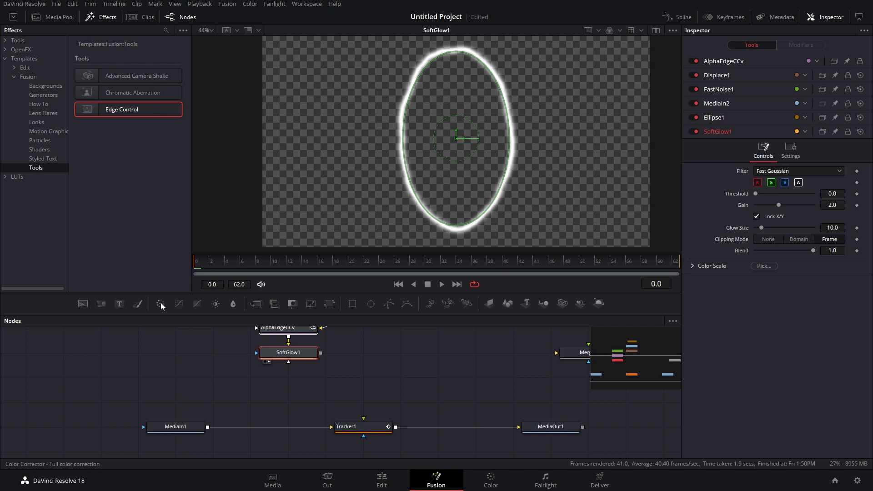
{"action": "left_click_drag", "start_coordinate": [161, 306], "coordinate": [289, 377]}
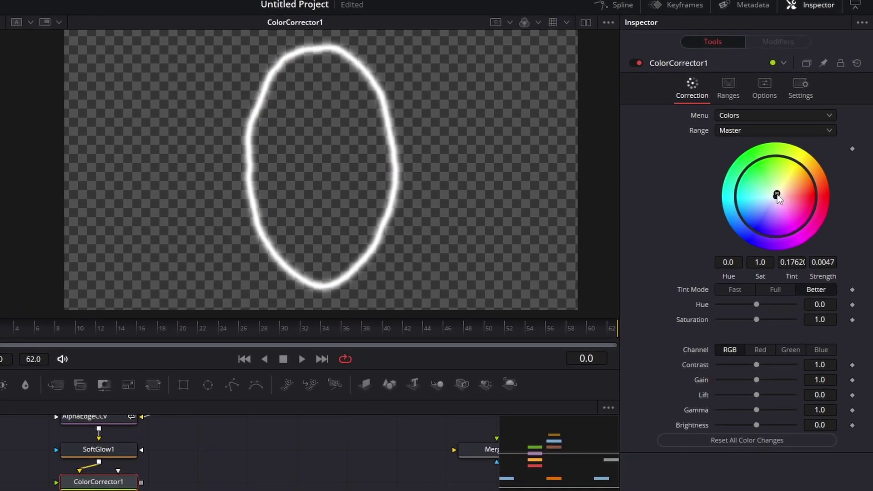
{"action": "left_click_drag", "start_coordinate": [776, 200], "coordinate": [799, 237]}
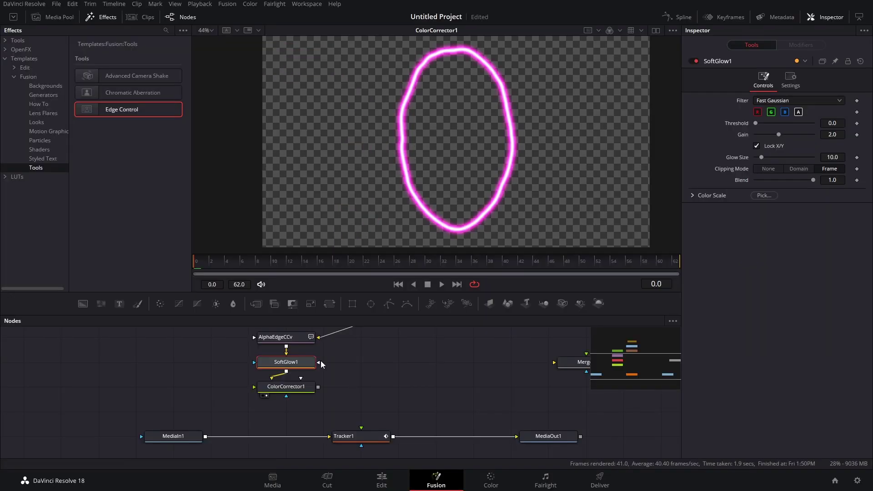
Step: Merge ColorCorrector1 over Displace1 with a new Merge node and show that merge in the viewer
{"action": "left_click_drag", "start_coordinate": [256, 307], "coordinate": [362, 380]}
{"action": "scroll", "coordinate": [363, 383], "scroll_direction": "up", "scroll_amount": 2}
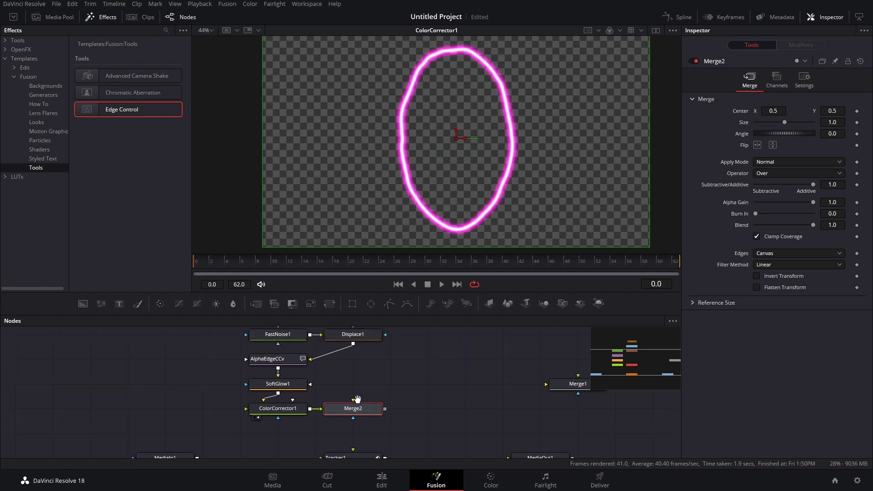
{"action": "left_click_drag", "start_coordinate": [353, 343], "coordinate": [355, 403]}
{"action": "key", "text": "1"}
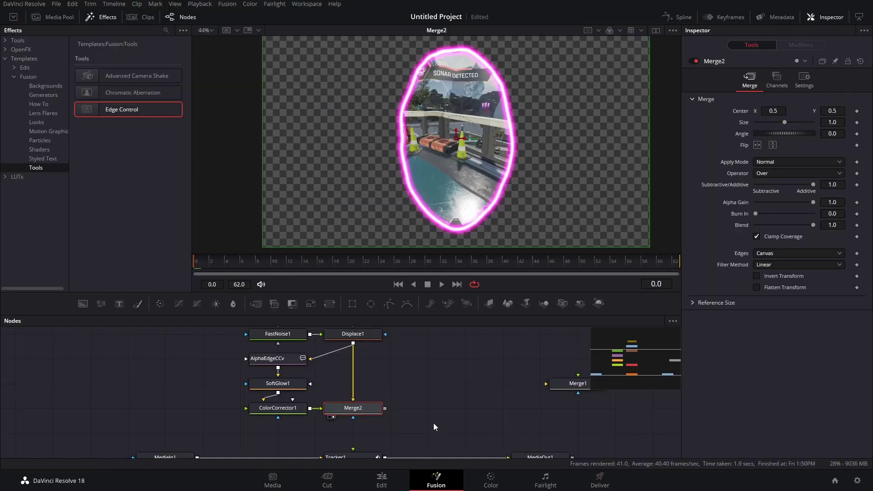
Step: Connect Merge2 to Tracker1's foreground input and show MediaOut1 in the viewer
{"action": "scroll", "coordinate": [433, 423], "scroll_direction": "down", "scroll_amount": 2}
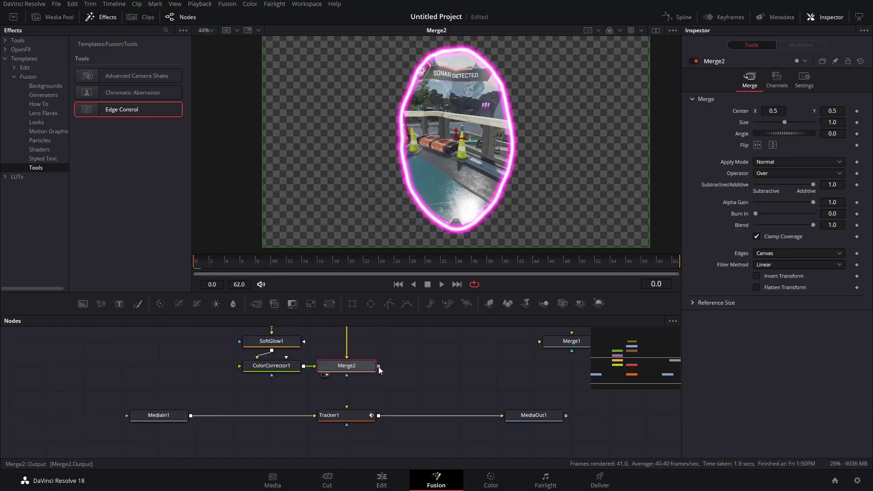
{"action": "left_click_drag", "start_coordinate": [378, 367], "coordinate": [348, 407]}
{"action": "left_click", "coordinate": [524, 416]}
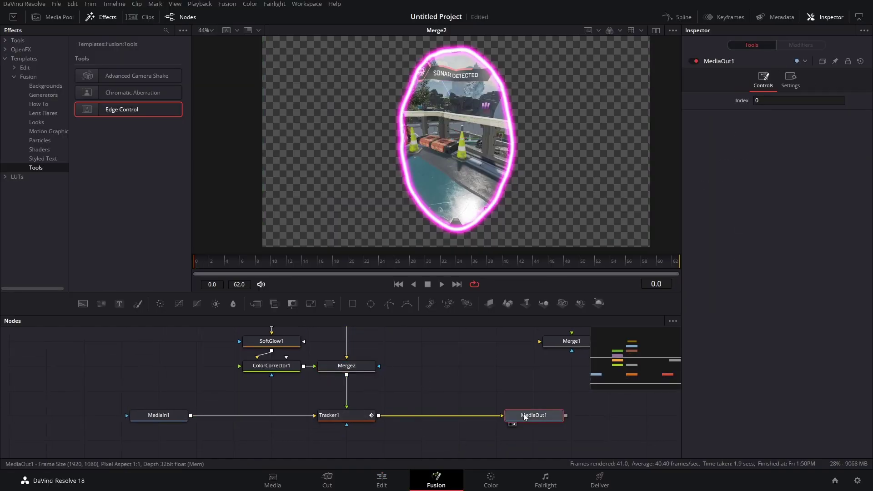
{"action": "key", "text": "2"}
Step: Preview the composite and insert a Transform node after Merge2, repositioning the portal to Center X 0.482394, Y 0.614822
{"action": "left_click", "coordinate": [442, 284]}
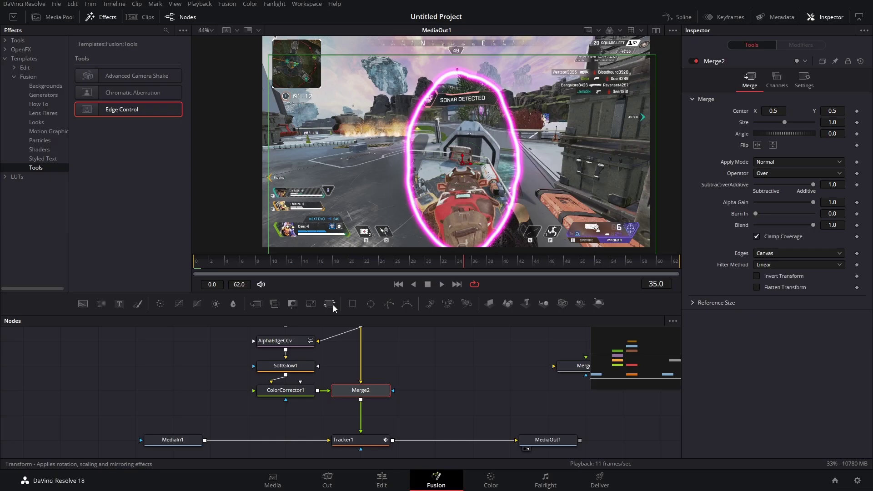
{"action": "left_click", "coordinate": [332, 304]}
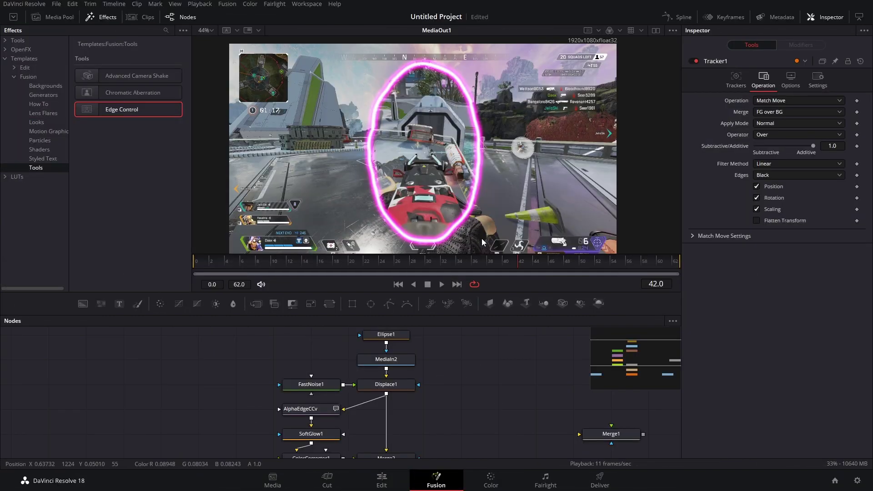
Step: Keyframe Ellipse1's Width and Height at frame 42 and set both to 0 at frame 0
{"action": "left_click", "coordinate": [397, 338]}
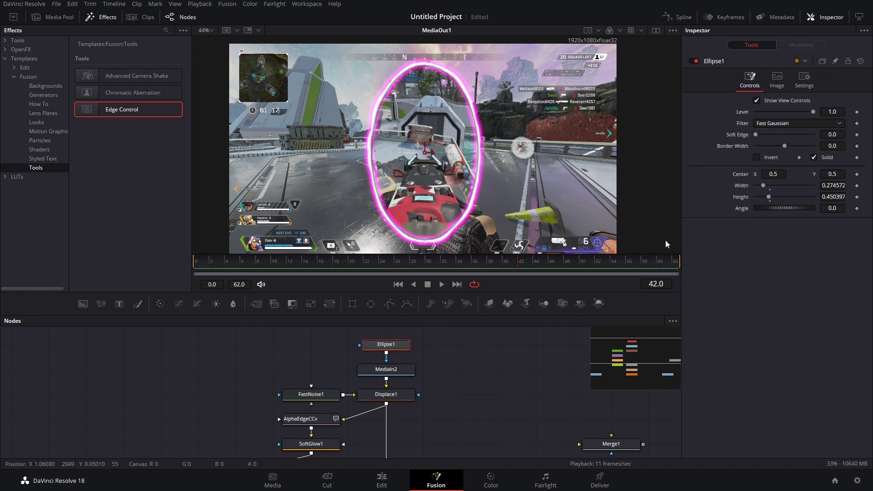
{"action": "left_click", "coordinate": [858, 186]}
{"action": "left_click", "coordinate": [858, 197]}
{"action": "left_click_drag", "start_coordinate": [448, 262], "coordinate": [168, 286]}
{"action": "left_click_drag", "start_coordinate": [758, 188], "coordinate": [748, 199]}
{"action": "left_click_drag", "start_coordinate": [198, 270], "coordinate": [407, 266]}
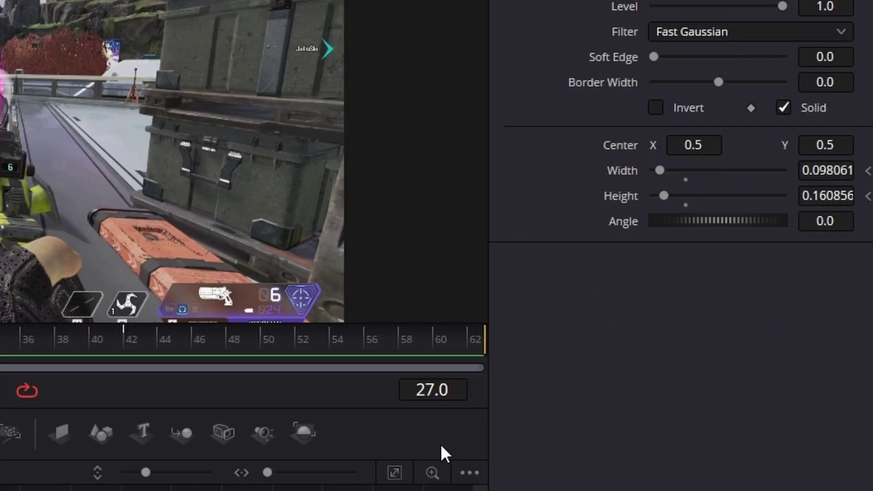
Step: Show only Ellipse1's Width and Height curves in the Spline editor and ease their keyframes
{"action": "left_click", "coordinate": [468, 475]}
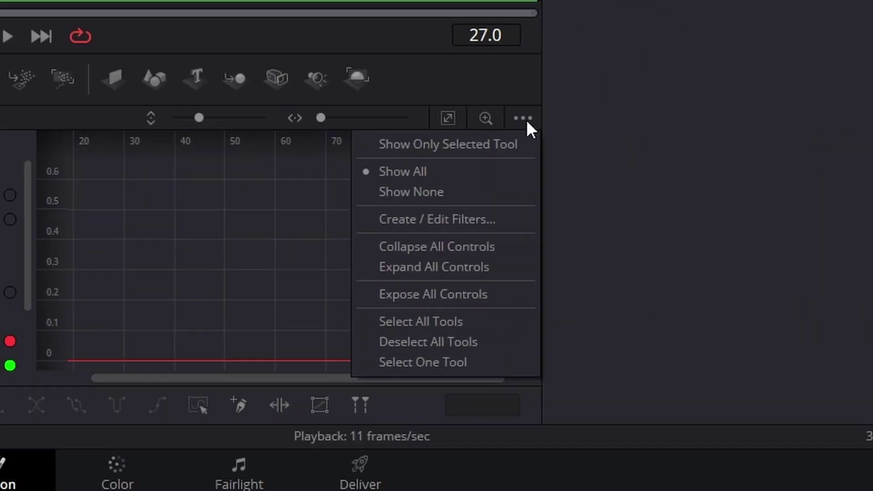
{"action": "left_click", "coordinate": [471, 144]}
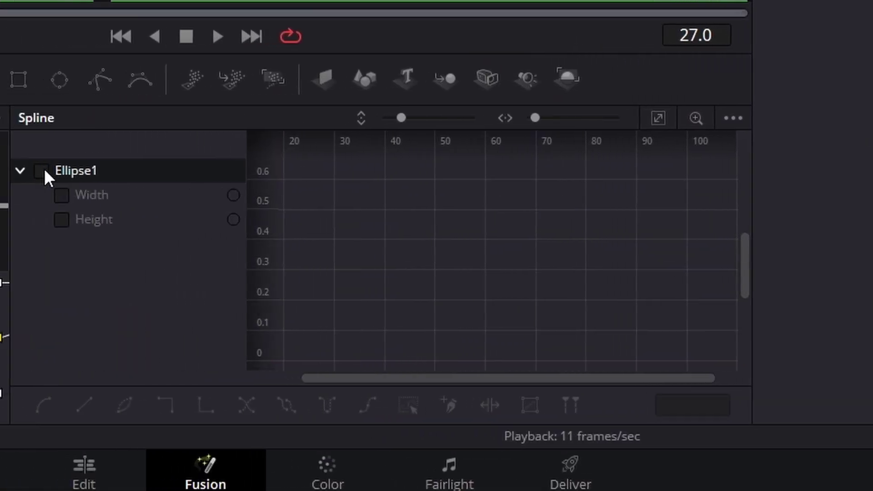
{"action": "left_click", "coordinate": [44, 172]}
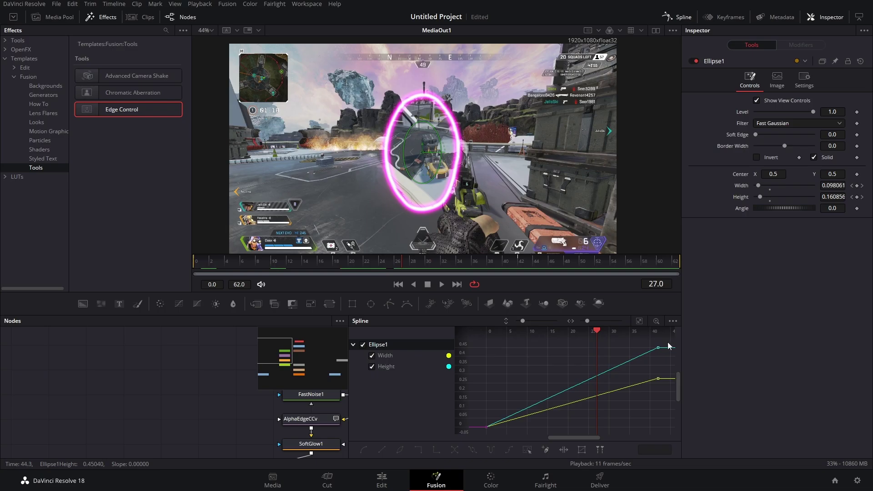
{"action": "left_click_drag", "start_coordinate": [668, 343], "coordinate": [441, 486]}
{"action": "key", "text": "f"}
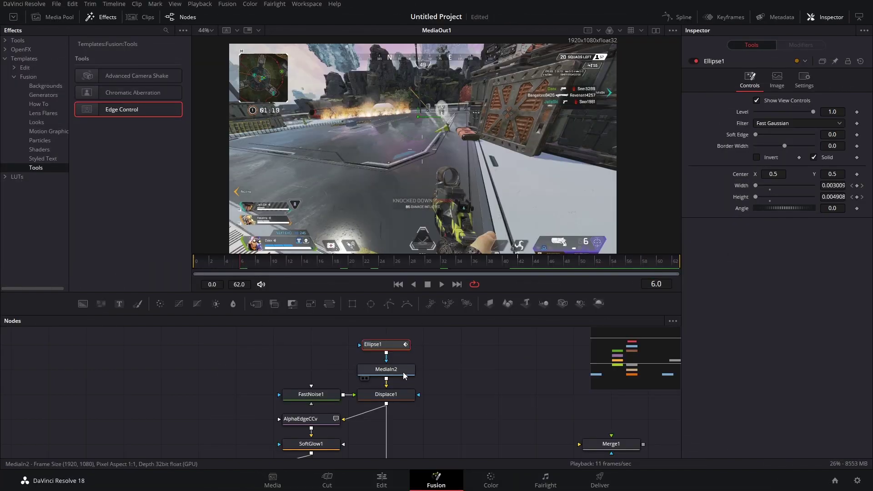
Step: Keyframe AlphaEdgeCCv's Pre-Blur Size at frame 42 and set it to 0 at frame 0
{"action": "left_click", "coordinate": [405, 369]}
{"action": "left_click", "coordinate": [249, 264]}
{"action": "left_click", "coordinate": [264, 265]}
{"action": "left_click_drag", "start_coordinate": [264, 265], "coordinate": [460, 264]}
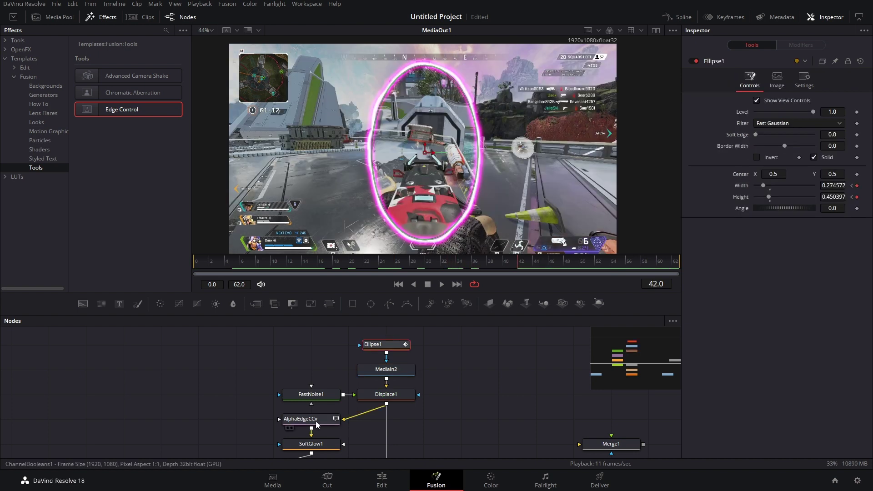
{"action": "left_click", "coordinate": [317, 423]}
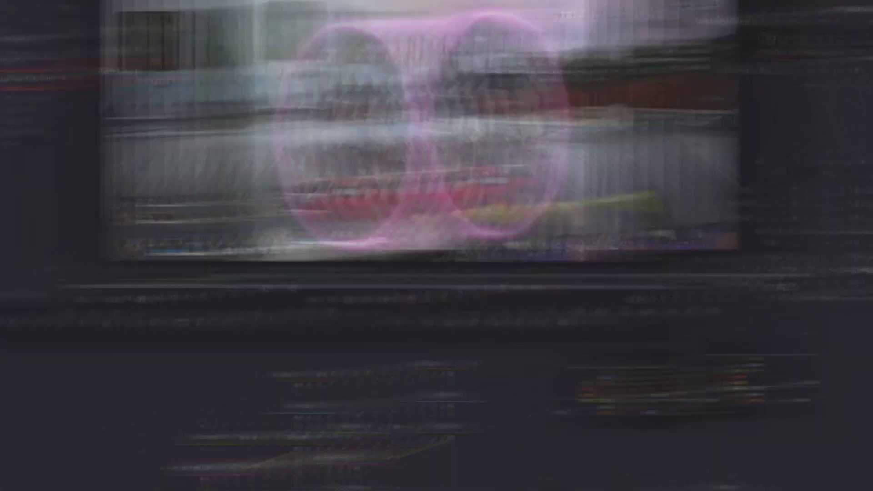
{"action": "left_click", "coordinate": [857, 101]}
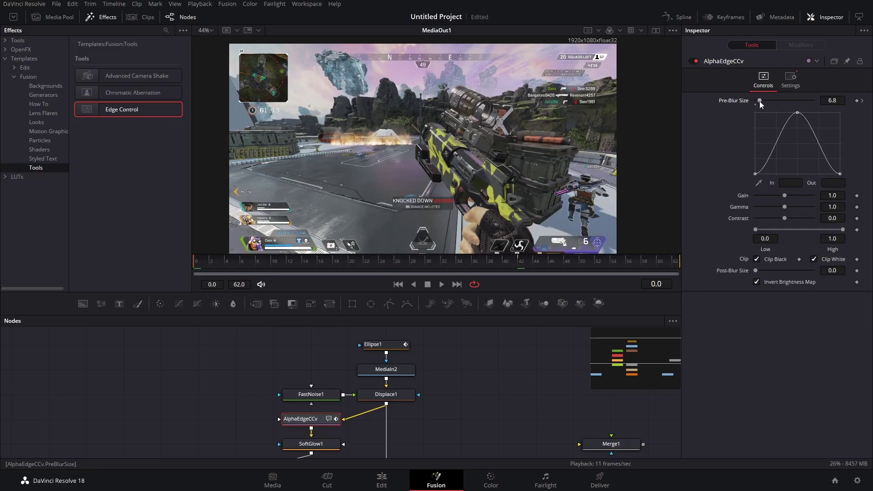
{"action": "left_click_drag", "start_coordinate": [759, 101], "coordinate": [476, 422]}
{"action": "left_click_drag", "start_coordinate": [303, 262], "coordinate": [410, 261]}
Step: Show only AlphaEdgeCCv's Blur Size curve in the Spline editor, fit it to the view and smooth its keyframes
{"action": "left_click", "coordinate": [683, 18]}
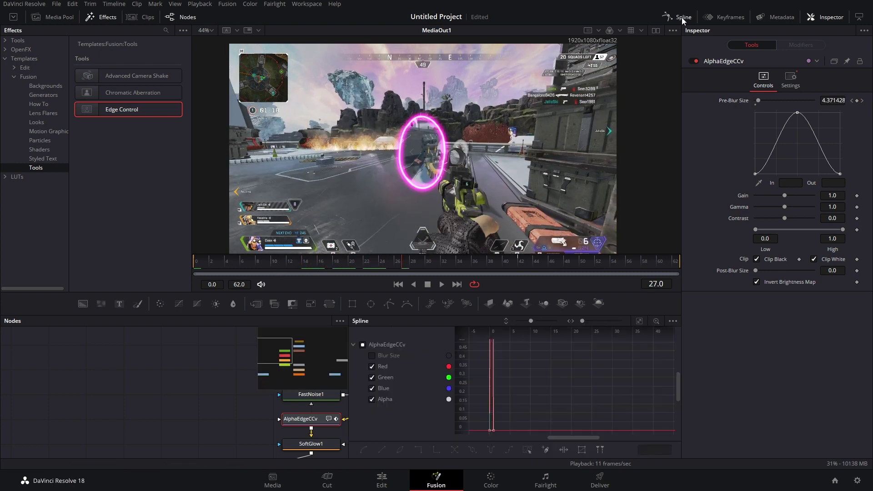
{"action": "left_click", "coordinate": [639, 322]}
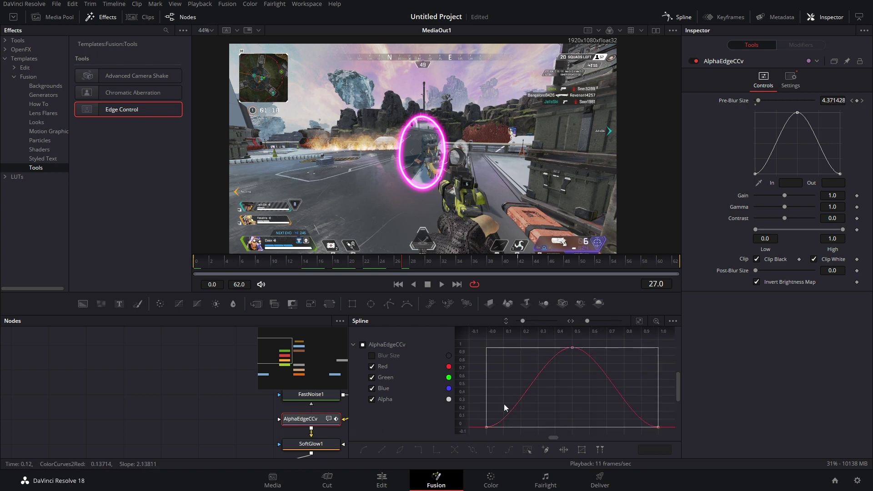
{"action": "left_click", "coordinate": [389, 356]}
{"action": "left_click", "coordinate": [639, 321]}
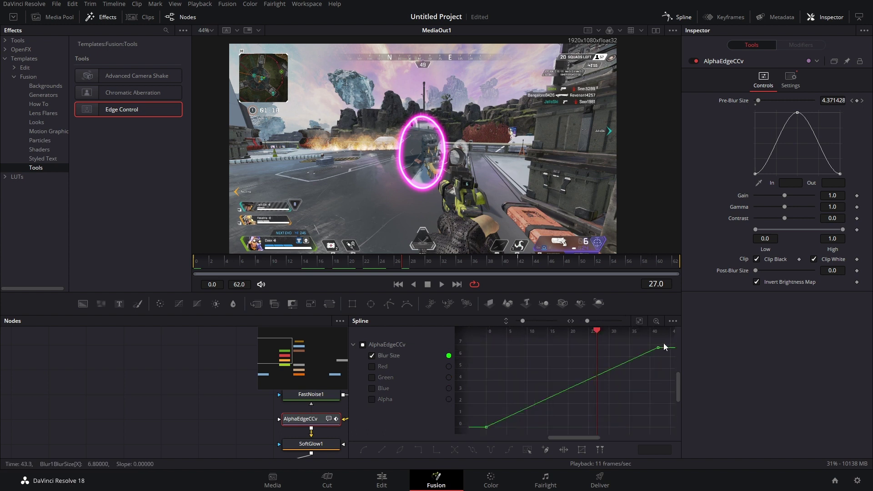
{"action": "key", "text": "s"}
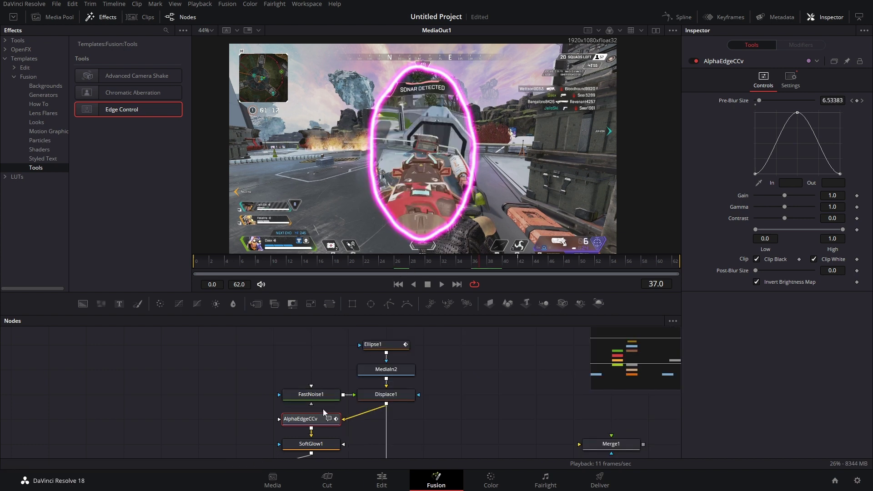
Step: Adjust FastNoise1's Contrast and Scale to give the portal a stronger, more jagged distortion
{"action": "left_click", "coordinate": [330, 399]}
{"action": "left_click", "coordinate": [384, 399]}
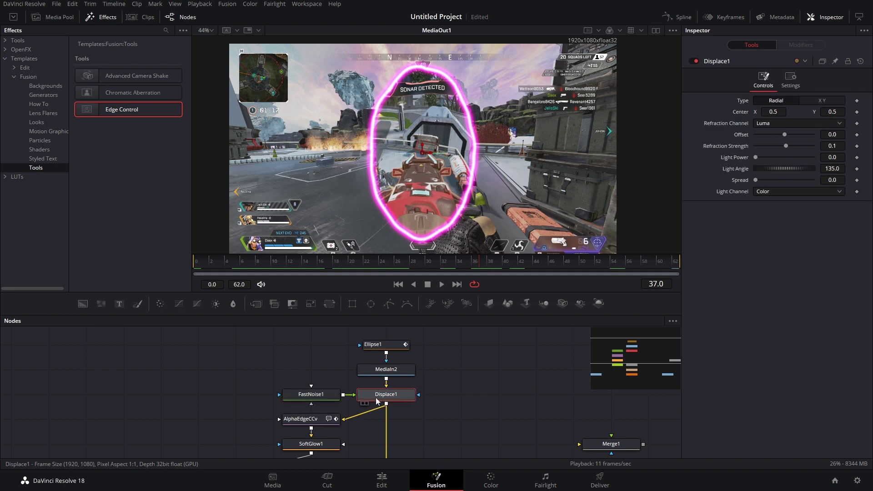
{"action": "left_click", "coordinate": [325, 398]}
{"action": "mouse_move", "coordinate": [793, 160]}
{"action": "left_mouse_down"}
{"action": "mouse_move", "coordinate": [806, 161]}
{"action": "mouse_move", "coordinate": [793, 170]}
{"action": "mouse_move", "coordinate": [805, 170]}
{"action": "mouse_move", "coordinate": [786, 171]}
{"action": "left_mouse_up"}
{"action": "left_click_drag", "start_coordinate": [762, 199], "coordinate": [781, 198]}
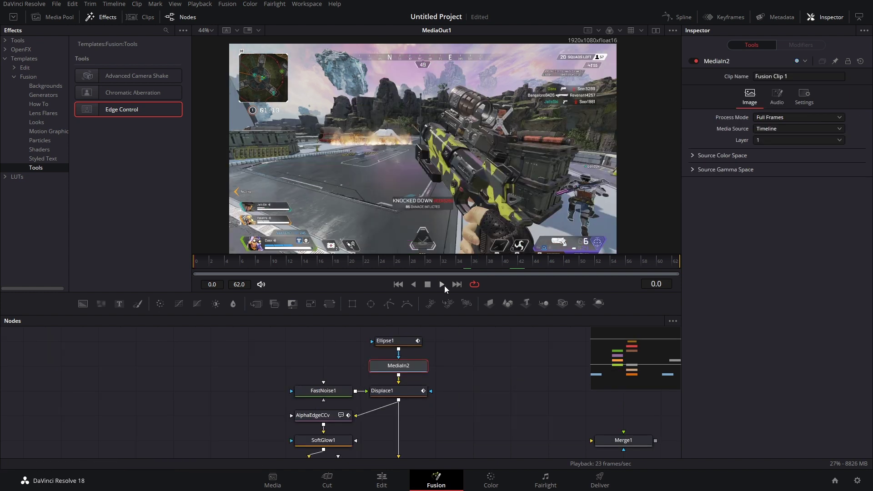
Step: Play back and scrub the composite to check the portal's growth and distortion
{"action": "left_click", "coordinate": [442, 285]}
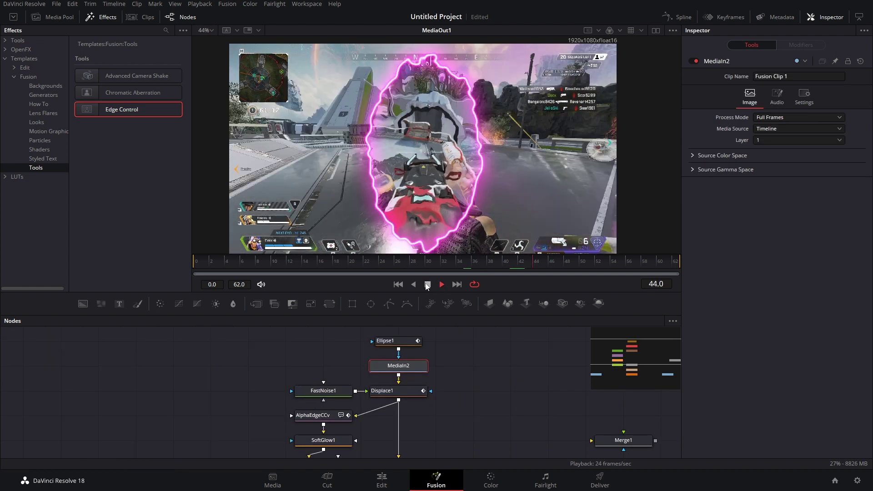
{"action": "left_click", "coordinate": [428, 284]}
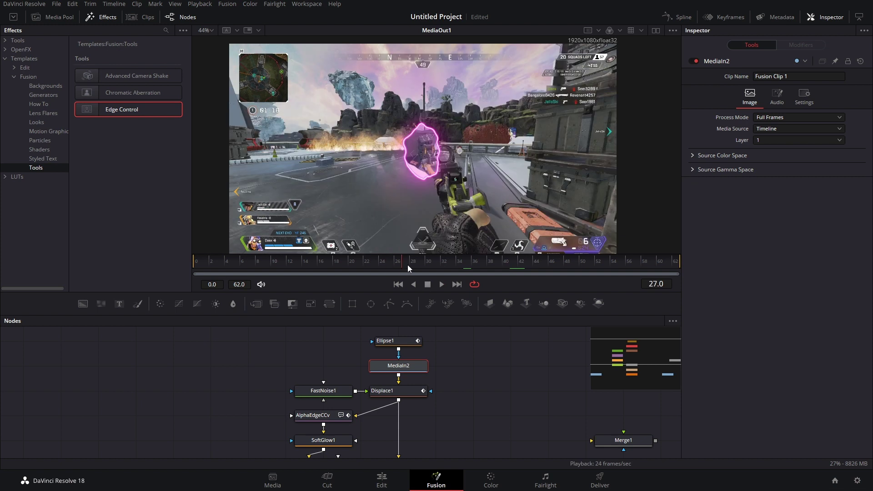
{"action": "left_click_drag", "start_coordinate": [427, 265], "coordinate": [354, 280]}
Step: Keyframe Transform1's Size at 1.0 on frame 19 and raise it to 3.773 on frame 41
{"action": "left_click_drag", "start_coordinate": [465, 455], "coordinate": [458, 363]}
{"action": "left_click", "coordinate": [392, 392]}
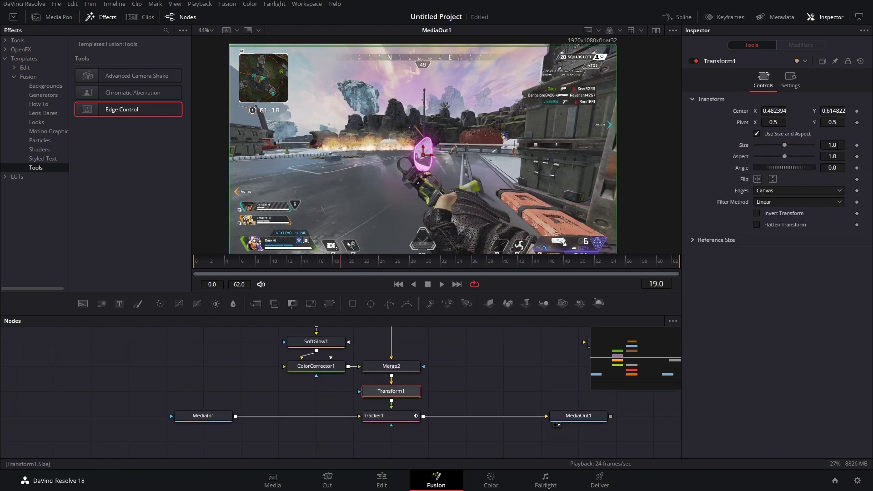
{"action": "left_click", "coordinate": [857, 145]}
{"action": "left_click_drag", "start_coordinate": [487, 262], "coordinate": [516, 267]}
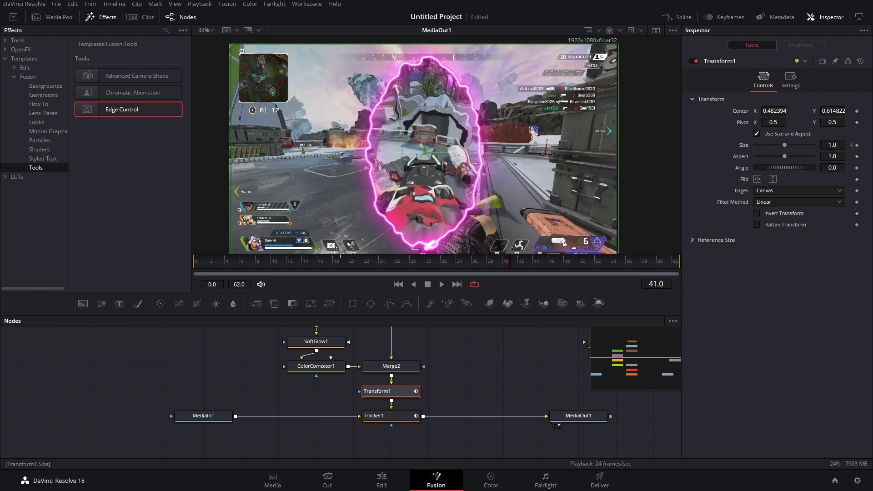
{"action": "left_click_drag", "start_coordinate": [833, 145], "coordinate": [854, 145]}
{"action": "left_click_drag", "start_coordinate": [607, 125], "coordinate": [616, 74]}
{"action": "left_click_drag", "start_coordinate": [833, 146], "coordinate": [845, 145]}
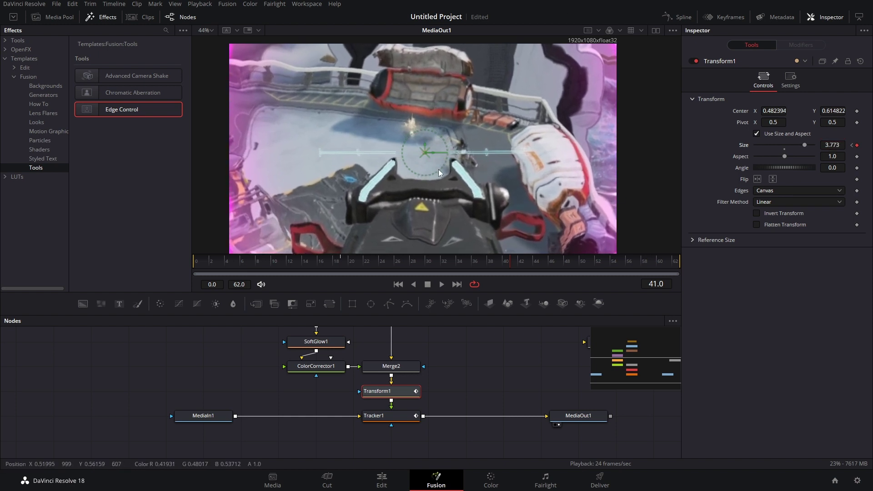
Step: Fit Transform1's Size curve in the Spline editor, smooth both keyframes and scrub the zoom to check it
{"action": "left_click", "coordinate": [682, 17]}
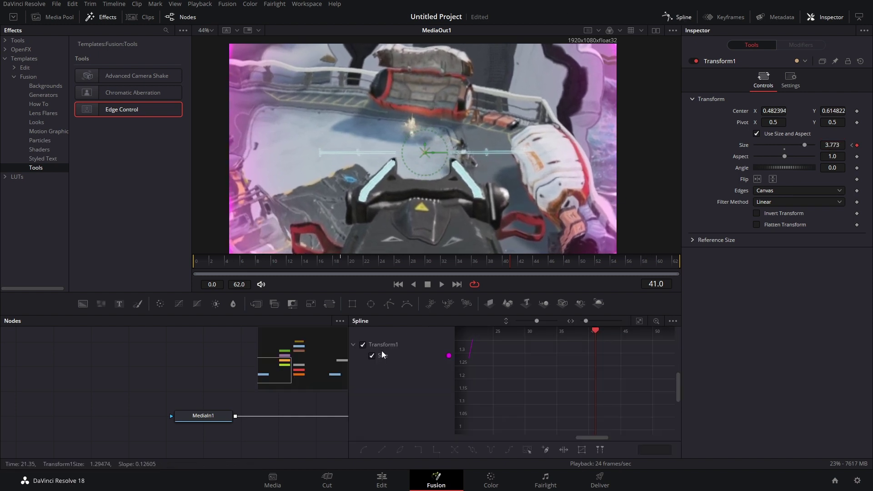
{"action": "left_click", "coordinate": [639, 321]}
{"action": "key", "text": "ctrl+a"}
{"action": "key", "text": "s"}
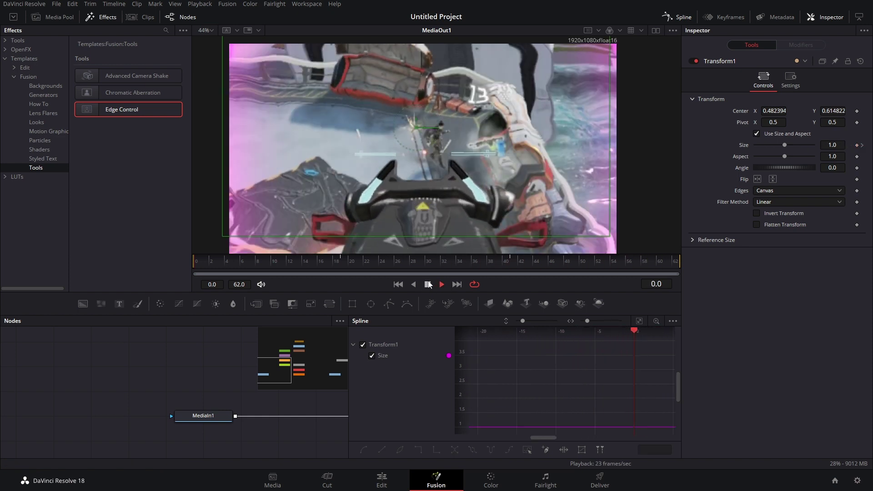
{"action": "left_click_drag", "start_coordinate": [403, 272], "coordinate": [423, 274]}
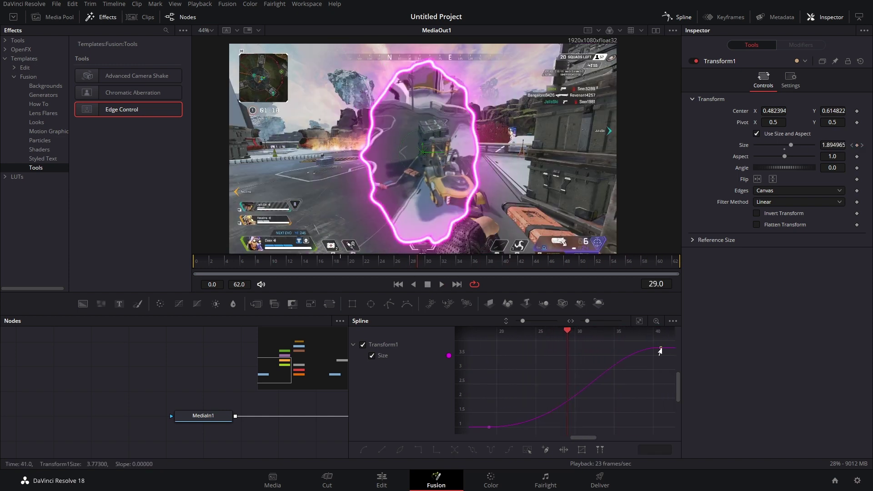
Step: Shift Transform1's two Size keyframes earlier with the Shape Box, to about frames 10 and 30
{"action": "left_click_drag", "start_coordinate": [627, 367], "coordinate": [626, 369]}
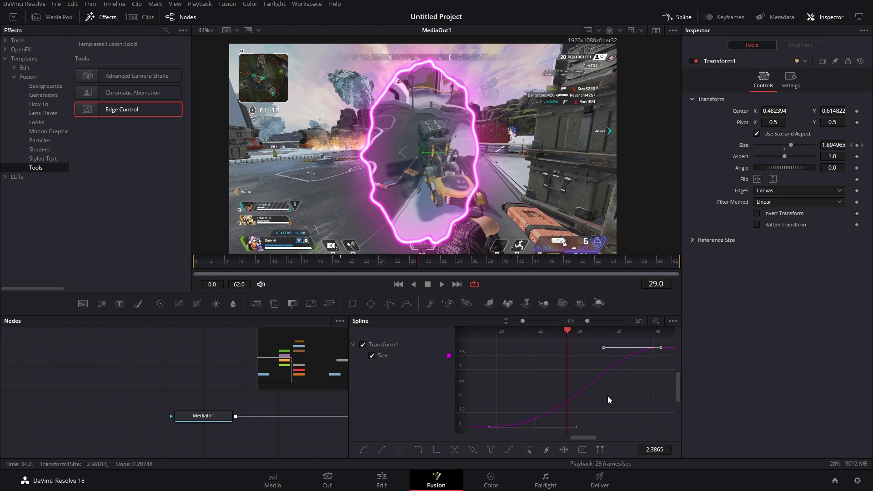
{"action": "left_click", "coordinate": [582, 451]}
{"action": "left_click_drag", "start_coordinate": [660, 386], "coordinate": [589, 392]}
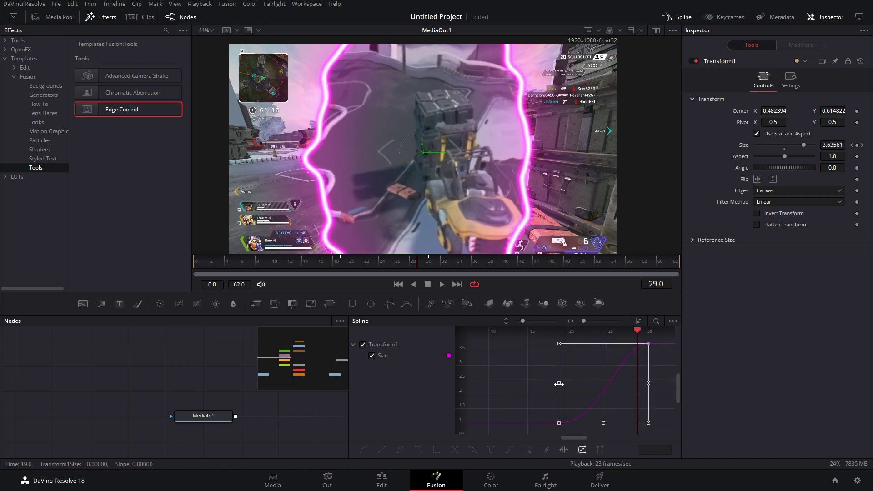
{"action": "left_click_drag", "start_coordinate": [560, 384], "coordinate": [492, 384]}
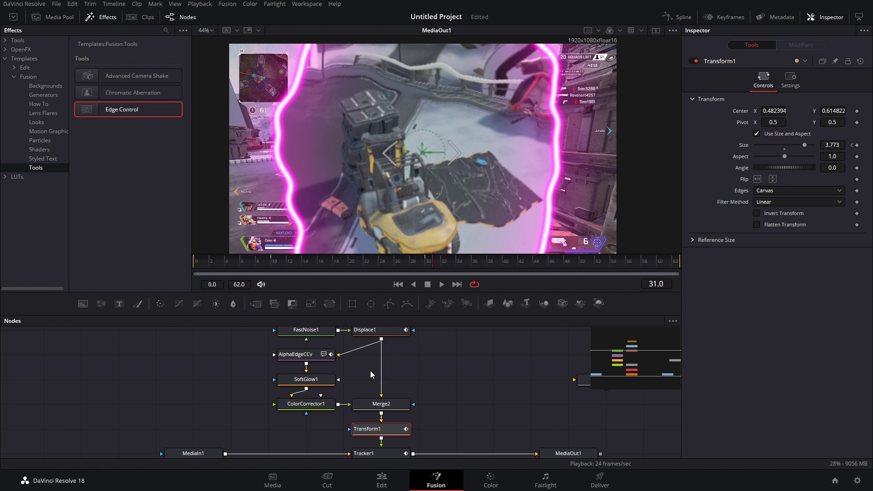
Step: Add a Scanlines node directly after Transform1
{"action": "key", "text": "shift+space"}
{"action": "type", "text": "soft"}
{"action": "key", "text": "BackSpace"}
{"action": "key", "text": "BackSpace"}
{"action": "key", "text": "BackSpace"}
{"action": "type", "text": "ca"}
{"action": "left_click", "coordinate": [406, 109]}
{"action": "left_click", "coordinate": [453, 283]}
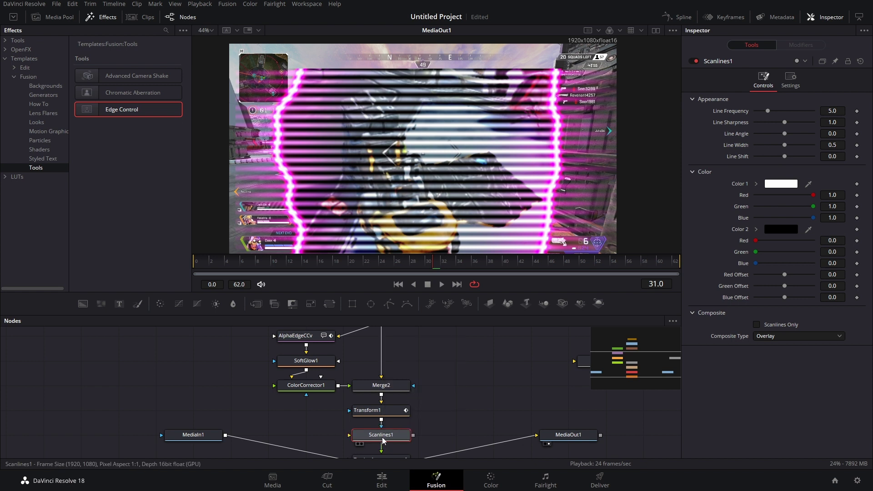
Step: Move Scanlines1 between Displace1 and Merge2 and set its Line Frequency to 19.4
{"action": "left_click_drag", "start_coordinate": [383, 439], "coordinate": [383, 356]}
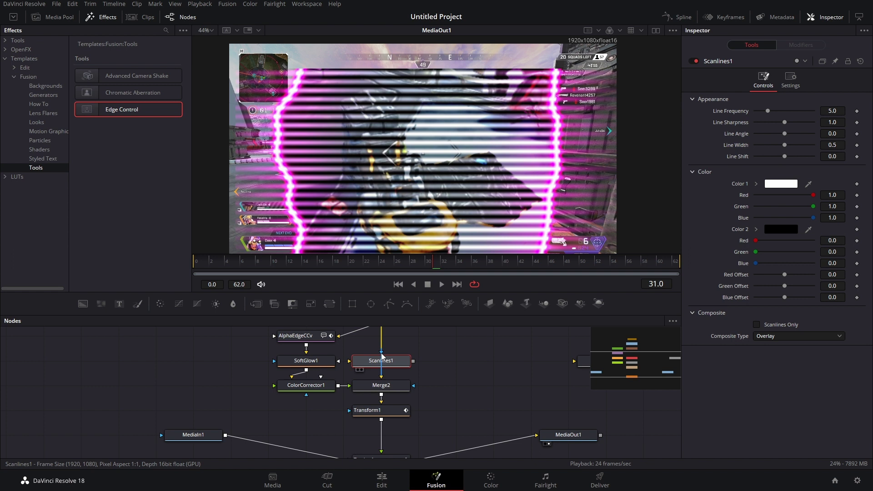
{"action": "left_click_drag", "start_coordinate": [383, 356], "coordinate": [382, 357]}
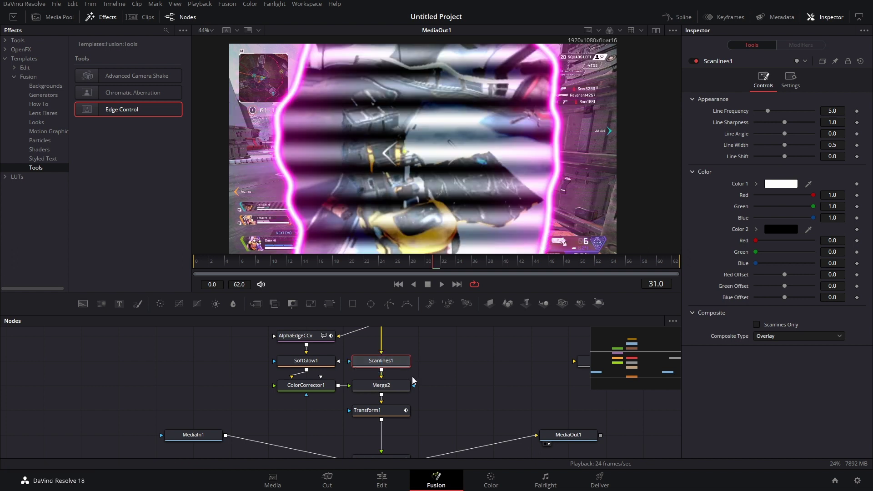
{"action": "left_click_drag", "start_coordinate": [392, 454], "coordinate": [395, 414]}
{"action": "left_click", "coordinate": [398, 343]}
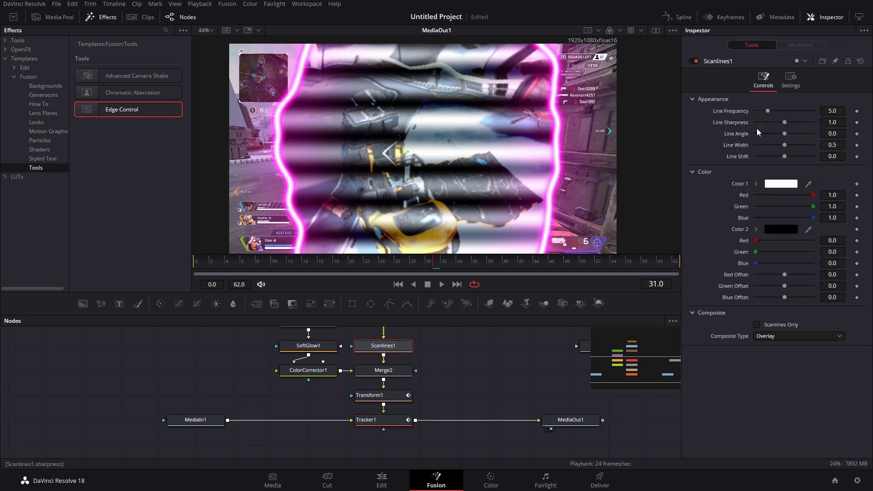
{"action": "left_click_drag", "start_coordinate": [769, 111], "coordinate": [813, 112]}
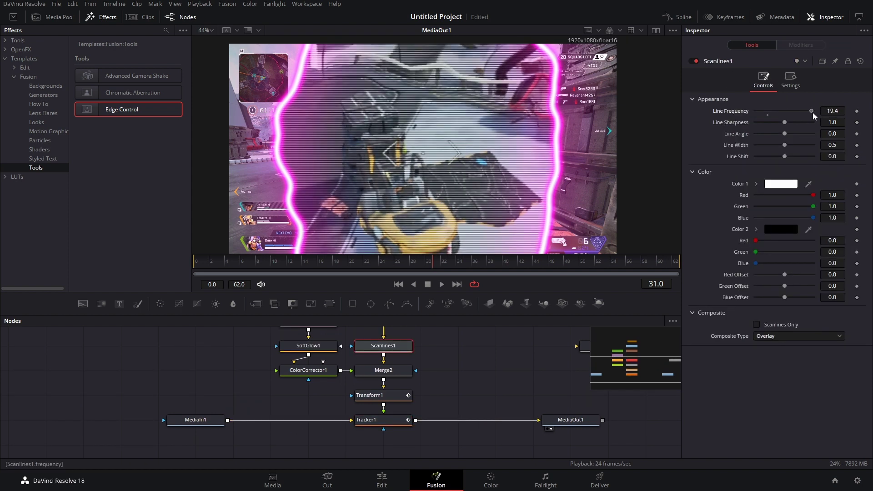
Step: Add a Ripples node between Scanlines1 and Merge2, with Shine disabled and Animate enabled
{"action": "scroll", "coordinate": [425, 383], "scroll_direction": "up", "scroll_amount": 2}
{"action": "left_click_drag", "start_coordinate": [403, 389], "coordinate": [411, 376]}
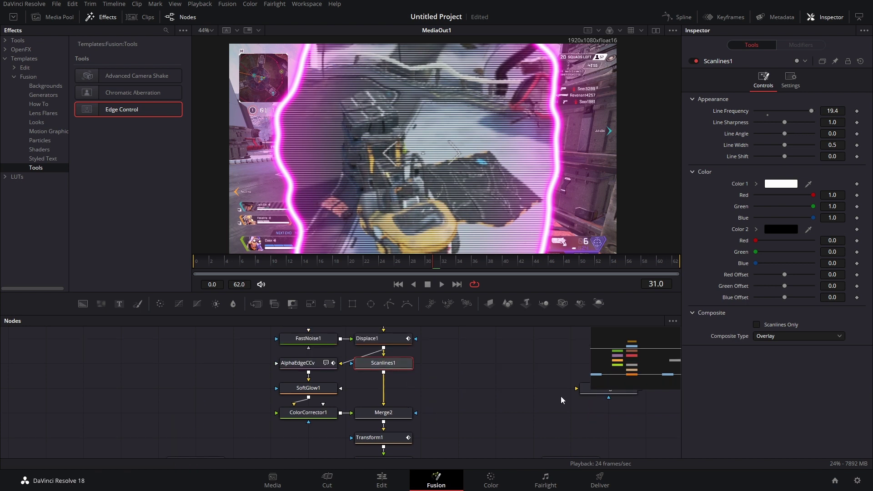
{"action": "key", "text": "shift+space"}
{"action": "type", "text": "rip"}
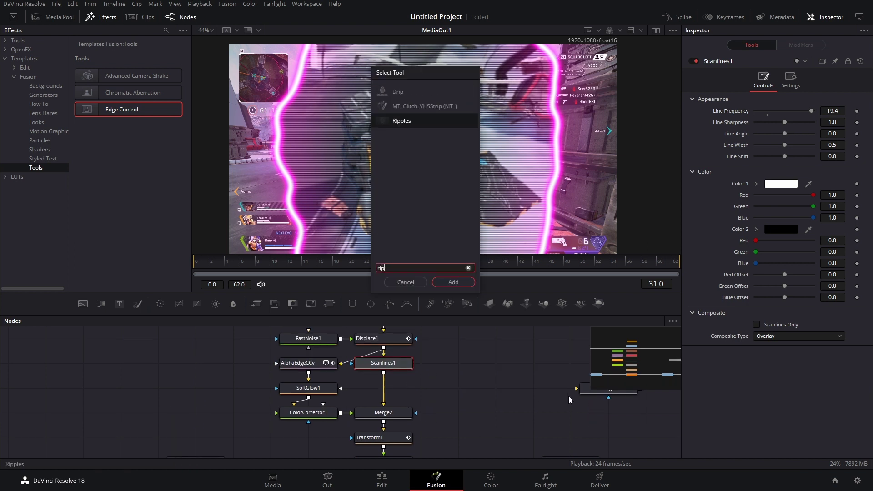
{"action": "key", "text": "Return"}
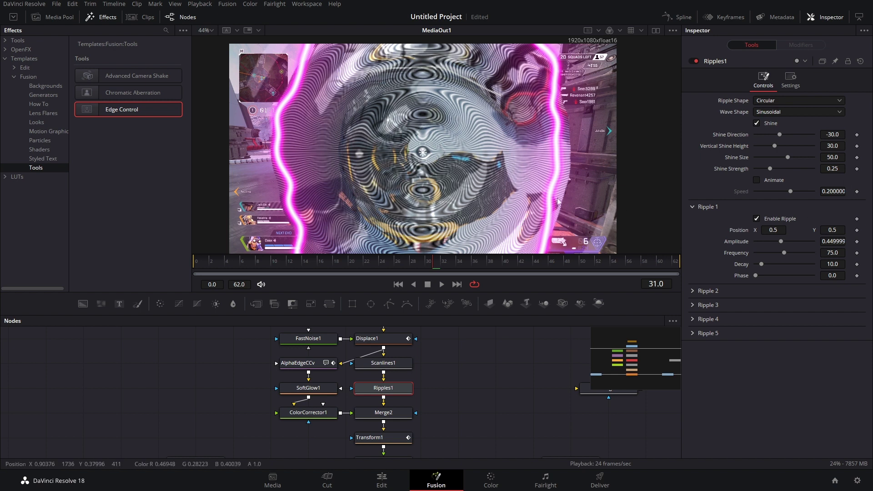
{"action": "left_click", "coordinate": [757, 123]}
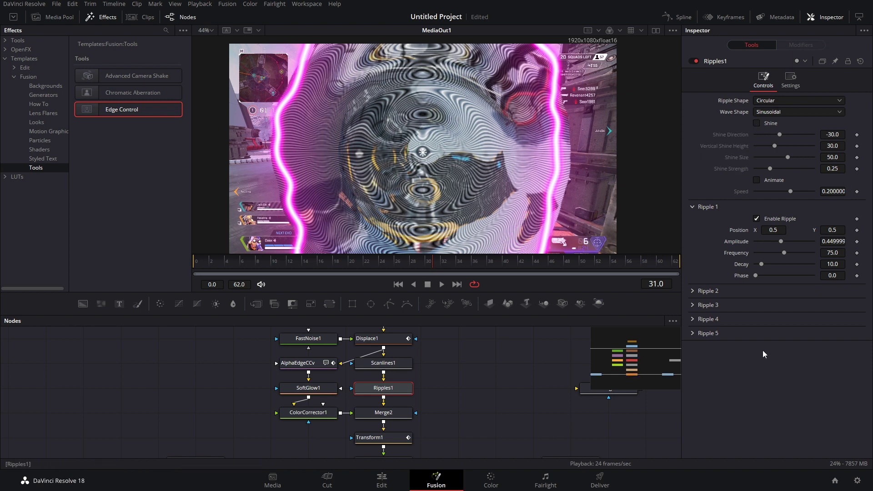
{"action": "left_click", "coordinate": [757, 180]}
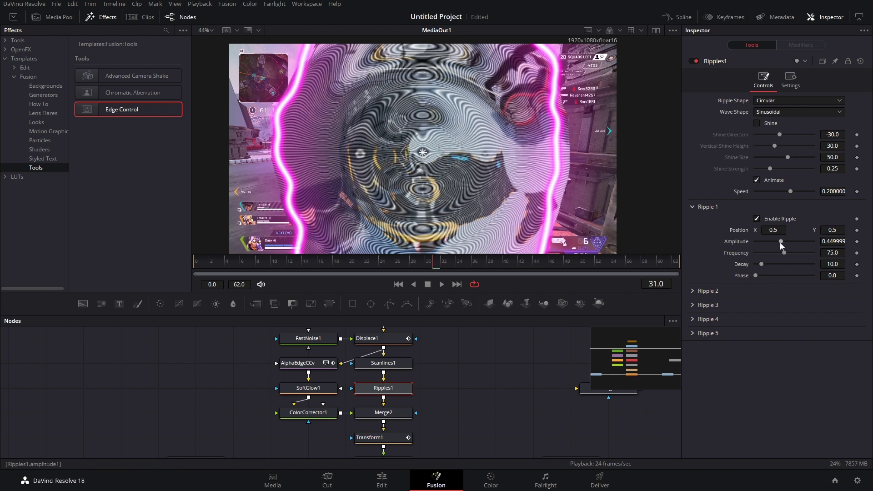
Step: Keyframe Ripple 1's Amplitude at 0 and raise it to 0.1659 at frame 40
{"action": "left_click_drag", "start_coordinate": [783, 242], "coordinate": [754, 250]}
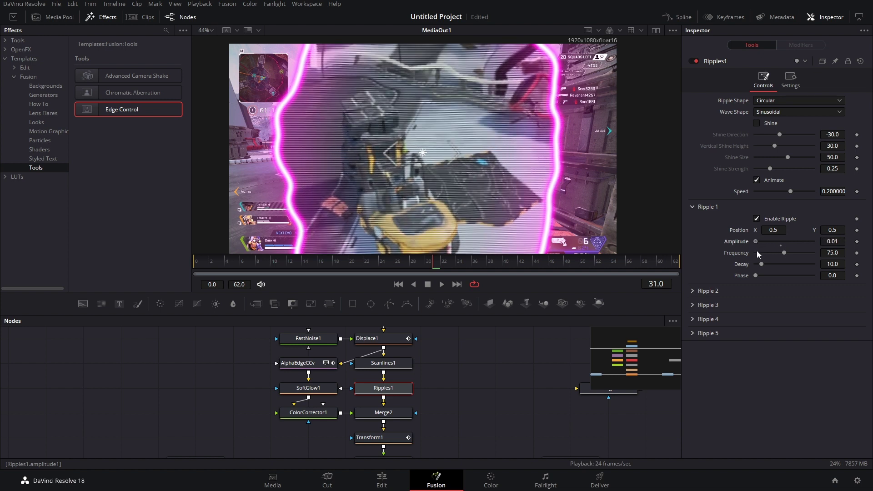
{"action": "left_click", "coordinate": [837, 241]}
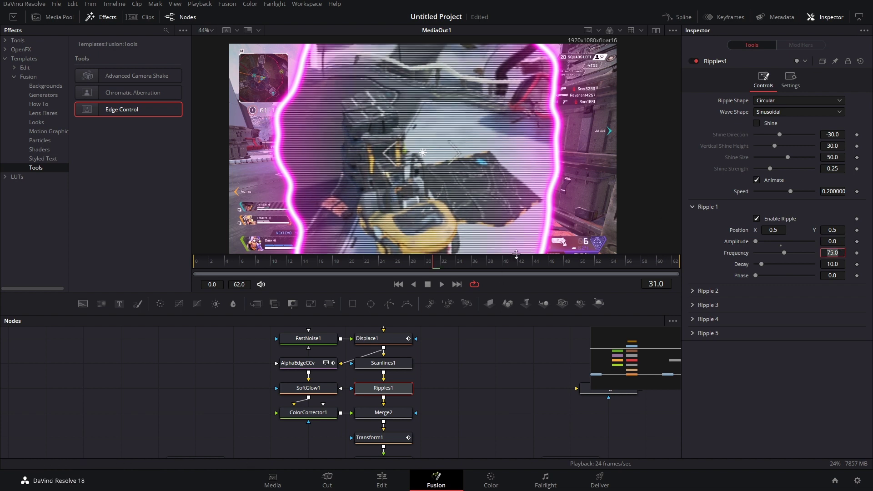
{"action": "key", "text": "Tab"}
{"action": "left_click", "coordinate": [857, 241]}
{"action": "left_click", "coordinate": [514, 263]}
{"action": "left_click_drag", "start_coordinate": [514, 264], "coordinate": [471, 270]}
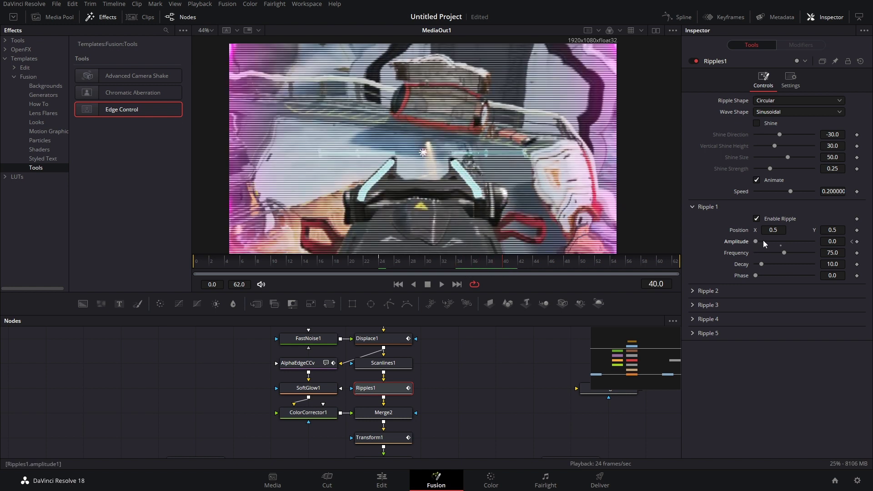
{"action": "left_click_drag", "start_coordinate": [758, 244], "coordinate": [766, 244]}
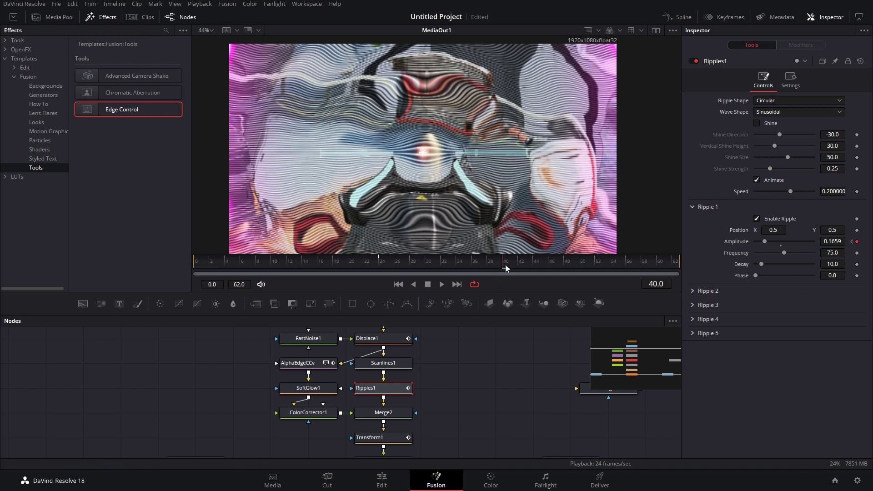
Step: Set Ripple 1's Amplitude to 0 at frame 62
{"action": "left_click_drag", "start_coordinate": [506, 265], "coordinate": [799, 263]}
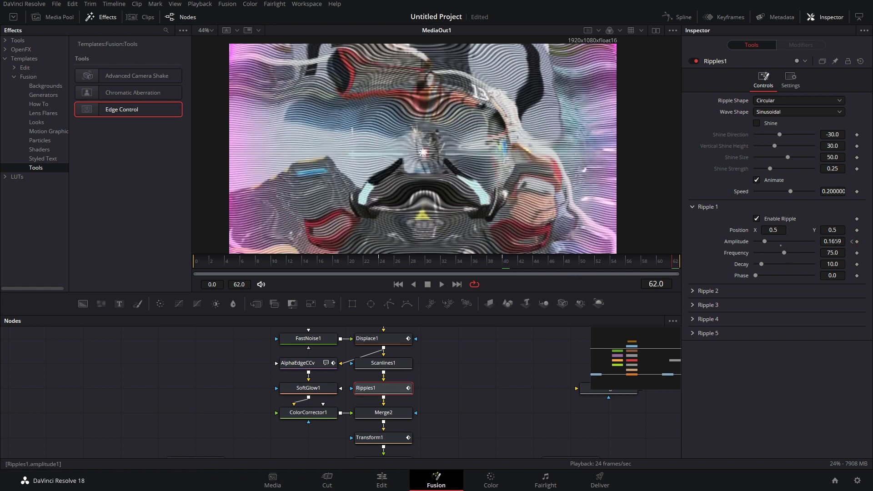
{"action": "double_click", "coordinate": [836, 241]}
{"action": "type", "text": "0"}
{"action": "key", "text": "Tab"}
Step: Keyframe Scanlines1's Blend at 1.0 on frame 40 and lower it to 0.0 on frame 62
{"action": "left_click", "coordinate": [401, 366]}
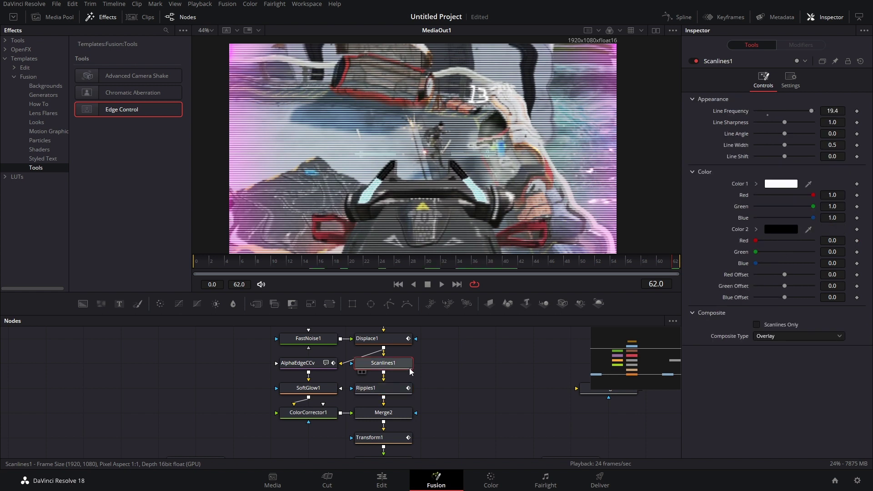
{"action": "left_click", "coordinate": [785, 85]}
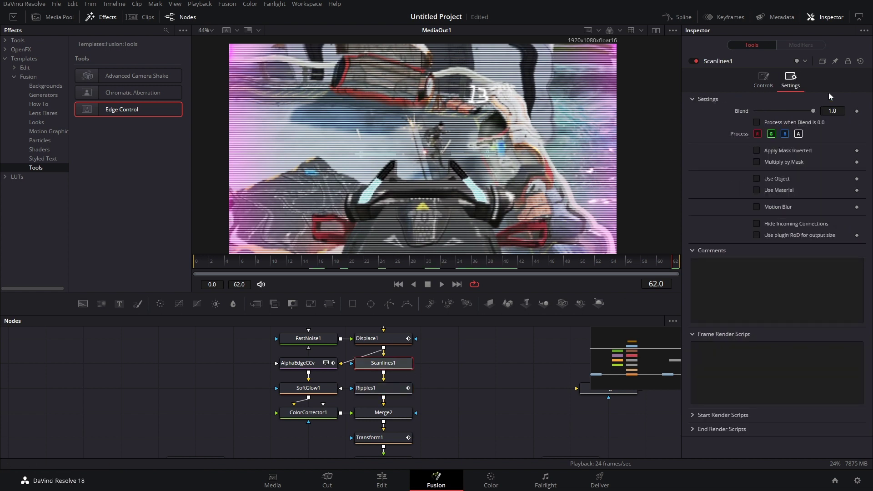
{"action": "left_click", "coordinate": [858, 111]}
{"action": "left_click", "coordinate": [390, 392]}
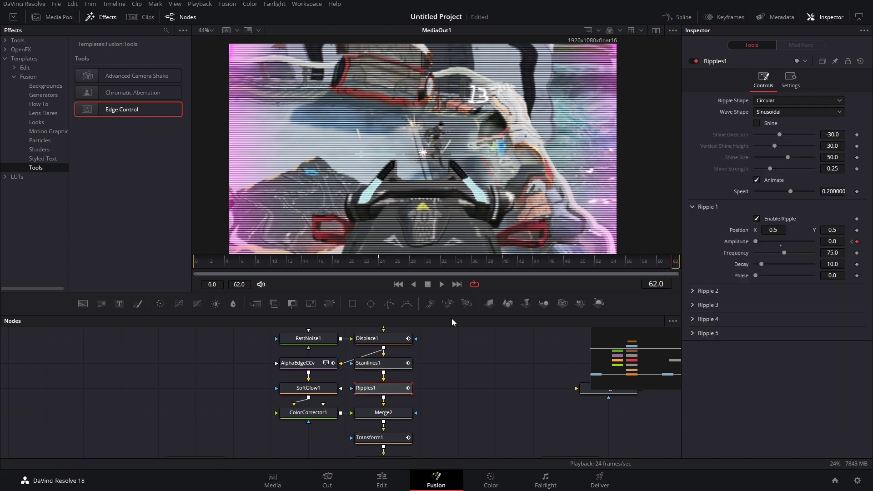
{"action": "left_click", "coordinate": [502, 262]}
{"action": "left_click", "coordinate": [389, 366]}
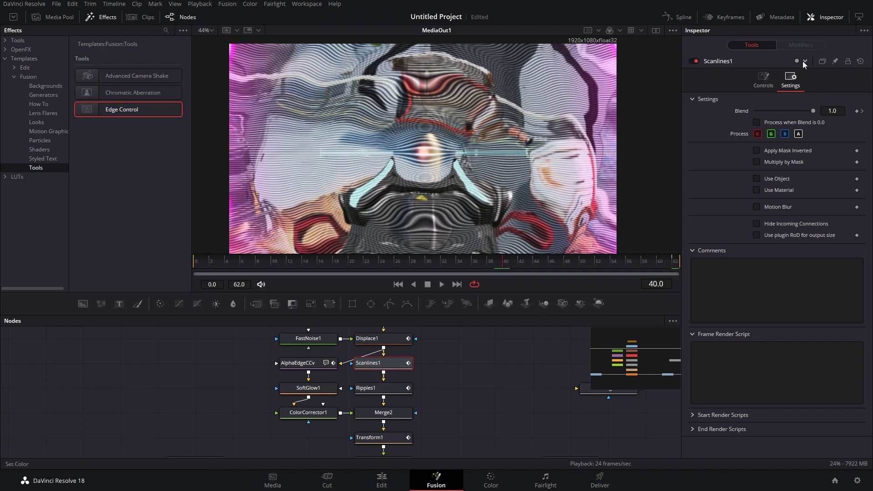
{"action": "left_click", "coordinate": [858, 111]}
{"action": "left_click", "coordinate": [863, 112]}
{"action": "left_click_drag", "start_coordinate": [814, 111], "coordinate": [703, 114]}
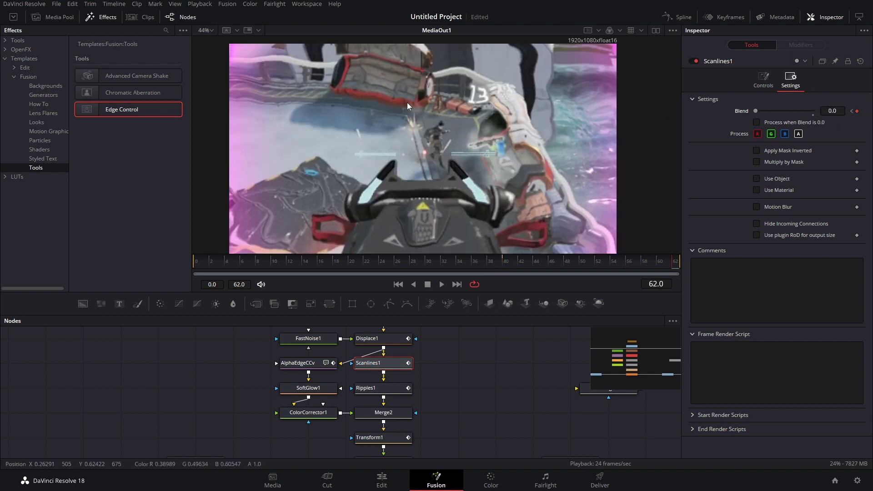
Step: Add a keyframe to Transform1's Size of 3.773 at frame 40
{"action": "scroll", "coordinate": [444, 415], "scroll_direction": "down", "scroll_amount": 1}
{"action": "left_click", "coordinate": [398, 428]}
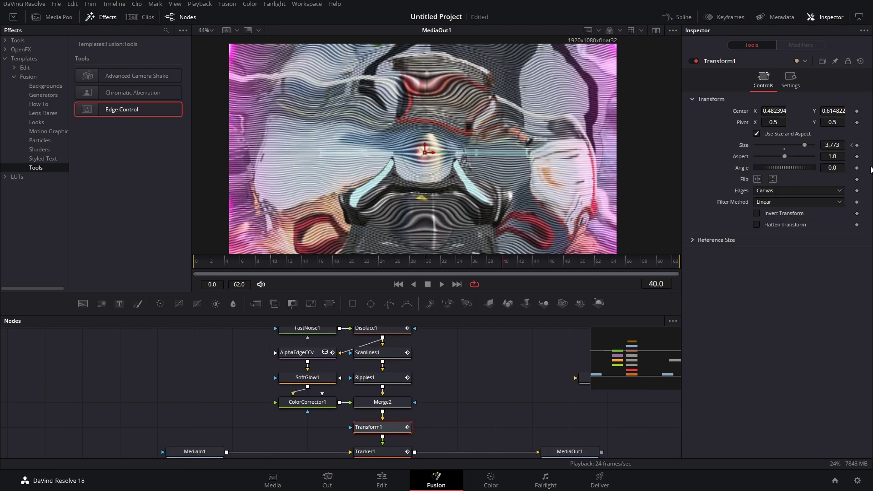
{"action": "left_click", "coordinate": [857, 145]}
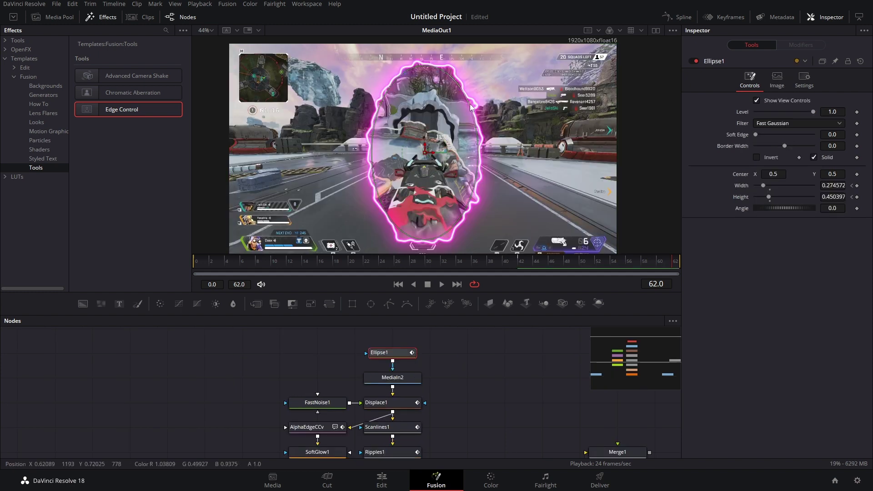
Step: Enlarge Ellipse1 at frame 62 to about 0.48 wide and 0.78 high and scrub from frame 42 to check it
{"action": "left_click_drag", "start_coordinate": [469, 108], "coordinate": [623, 45]}
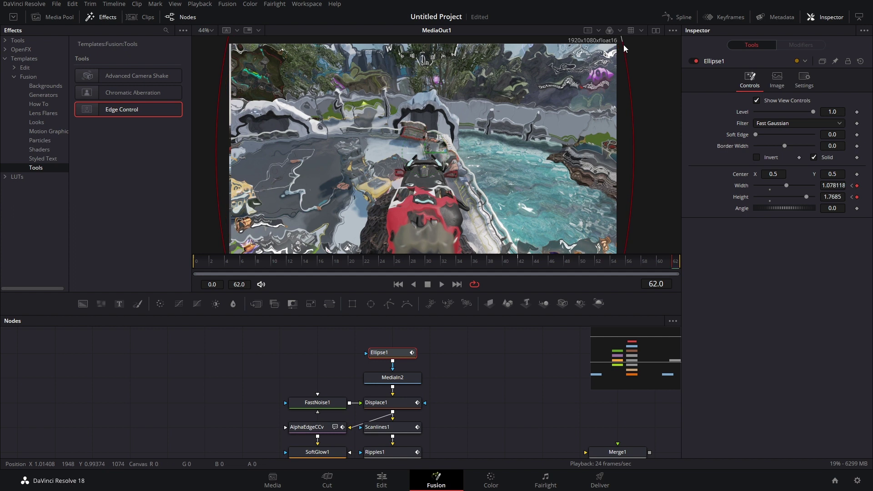
{"action": "left_click", "coordinate": [524, 262]}
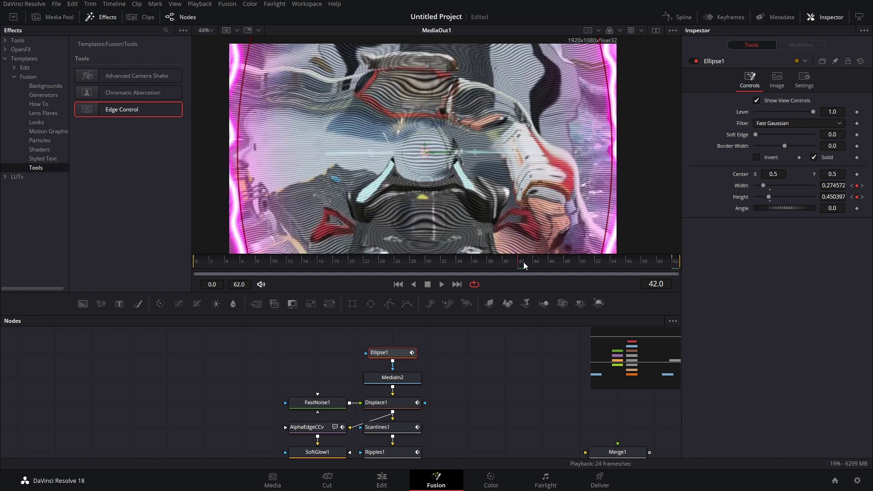
{"action": "left_click_drag", "start_coordinate": [523, 262], "coordinate": [698, 261]}
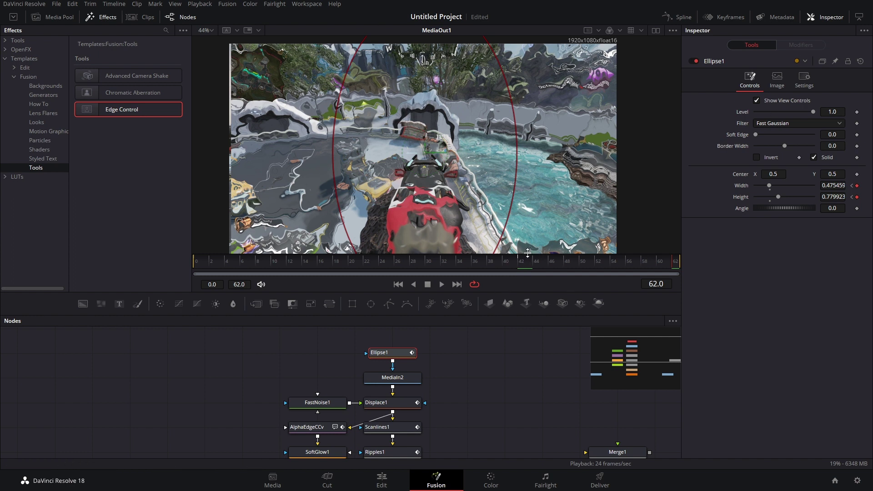
Step: Set Displace1's Refraction Strength to 0 at frame 62
{"action": "left_click", "coordinate": [387, 403]}
{"action": "left_click", "coordinate": [833, 146]}
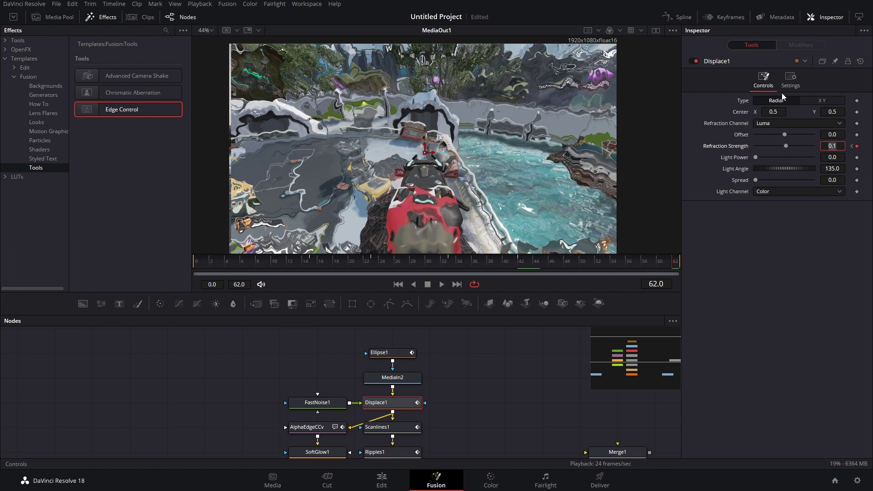
{"action": "key", "text": "BackSpace"}
{"action": "key", "text": "BackSpace"}
{"action": "key", "text": "Return"}
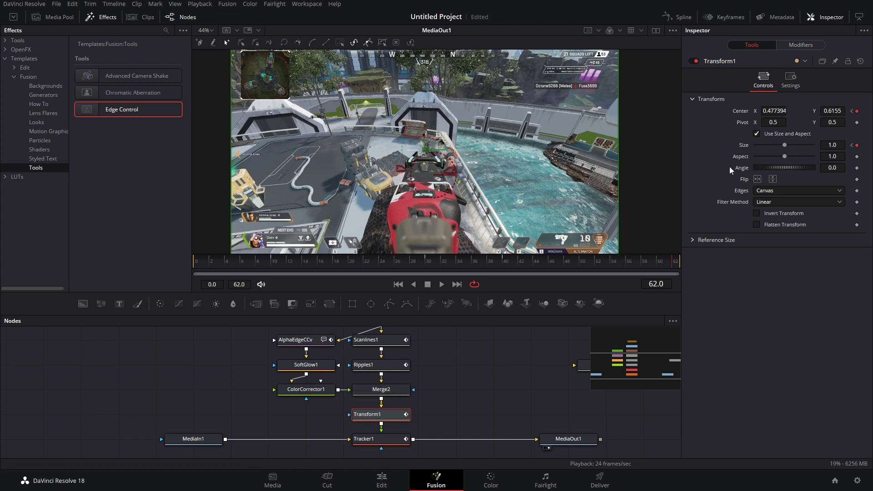
Step: Fit Transform1's Size and Displacement curves in the Spline editor and flatten their keyframe handles at frame 40
{"action": "left_click", "coordinate": [679, 17]}
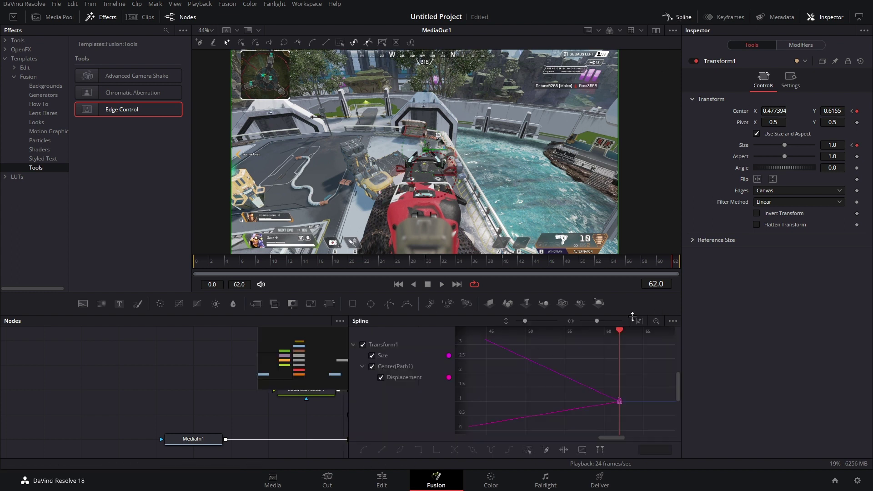
{"action": "left_click", "coordinate": [639, 321]}
{"action": "scroll", "coordinate": [570, 341], "scroll_direction": "up", "scroll_amount": 3}
{"action": "scroll", "coordinate": [572, 341], "scroll_direction": "down", "scroll_amount": 3}
{"action": "left_click_drag", "start_coordinate": [576, 341], "coordinate": [667, 460]}
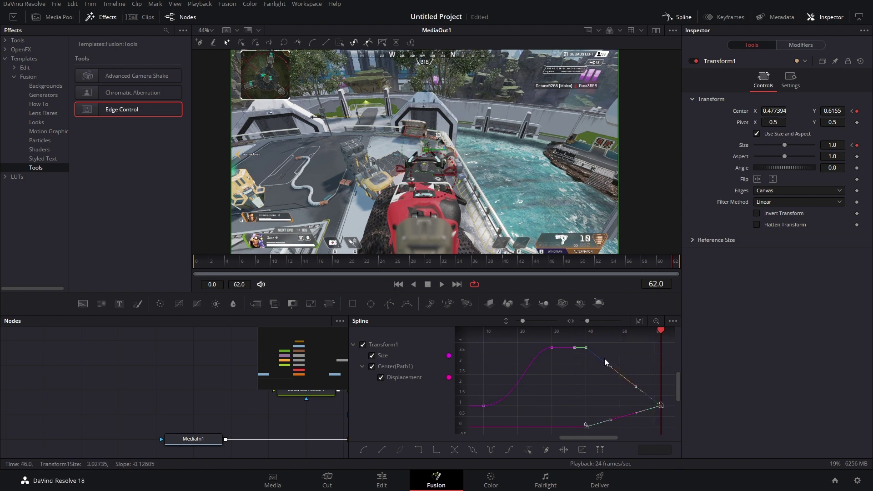
{"action": "left_click_drag", "start_coordinate": [600, 340], "coordinate": [572, 428]}
{"action": "key", "text": "f"}
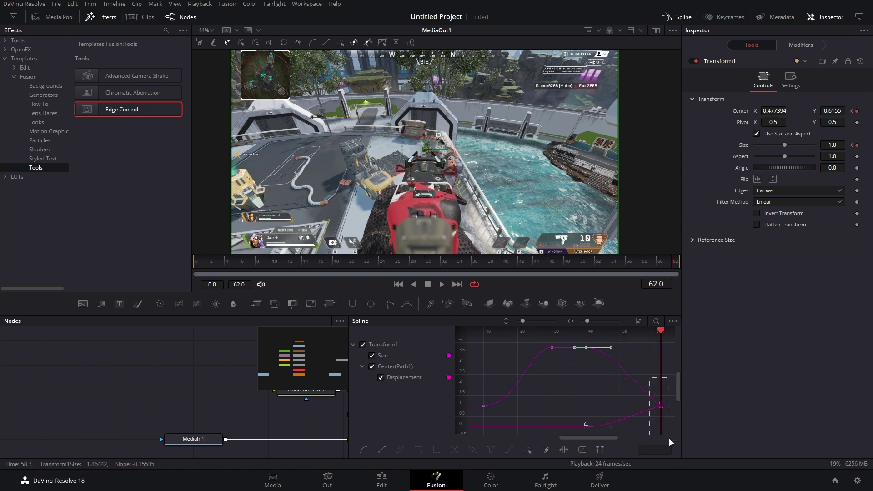